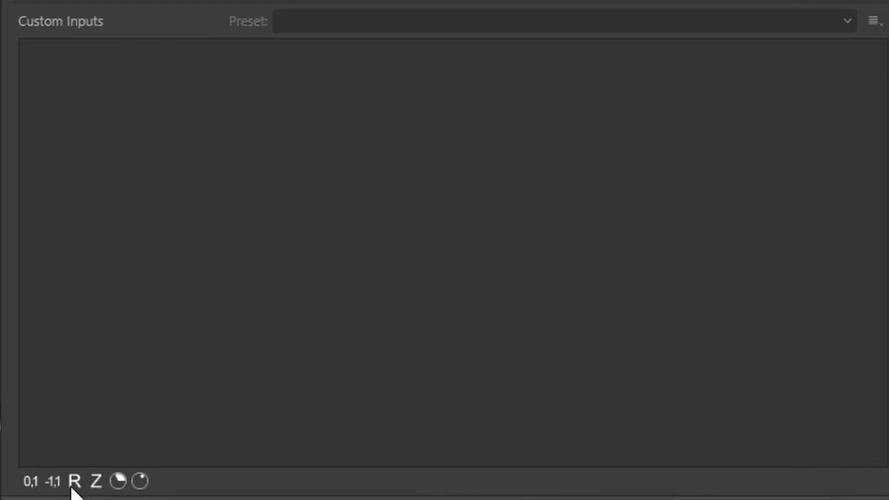
Step: Add a real-number custom input a, describe it as Scale, and set its value to 6
click(75, 481)
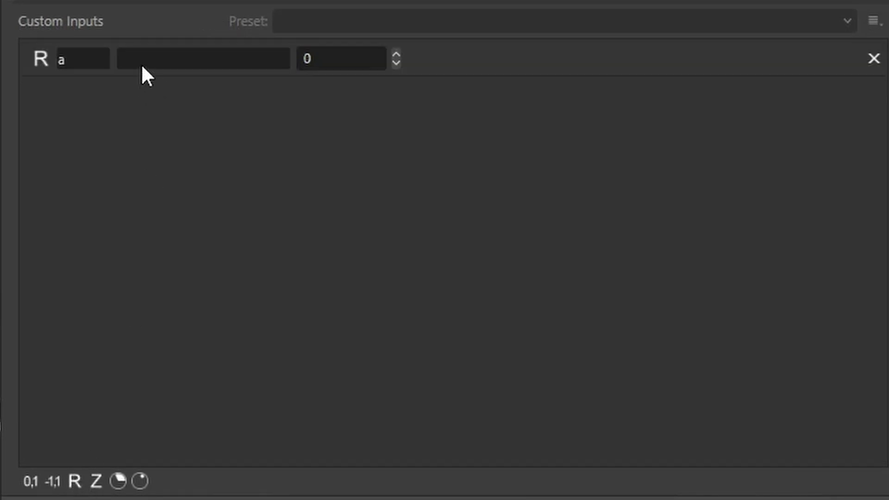
click(139, 57)
text(Sc)
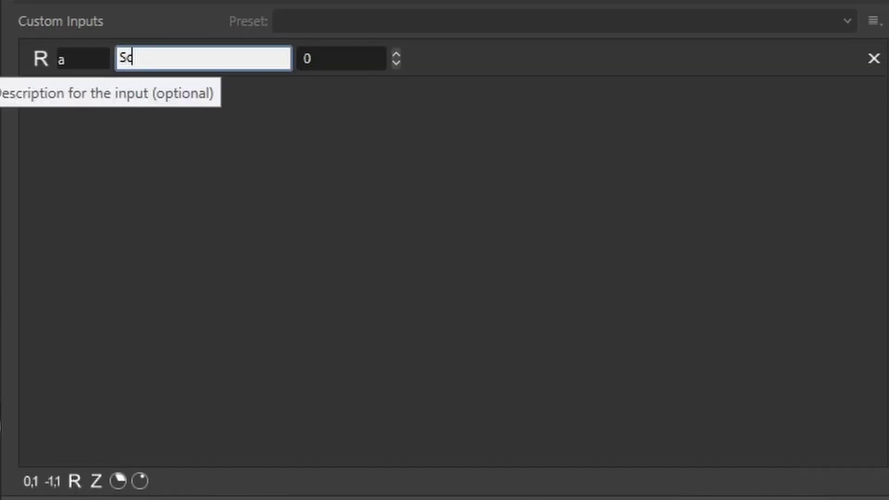
text(ale)
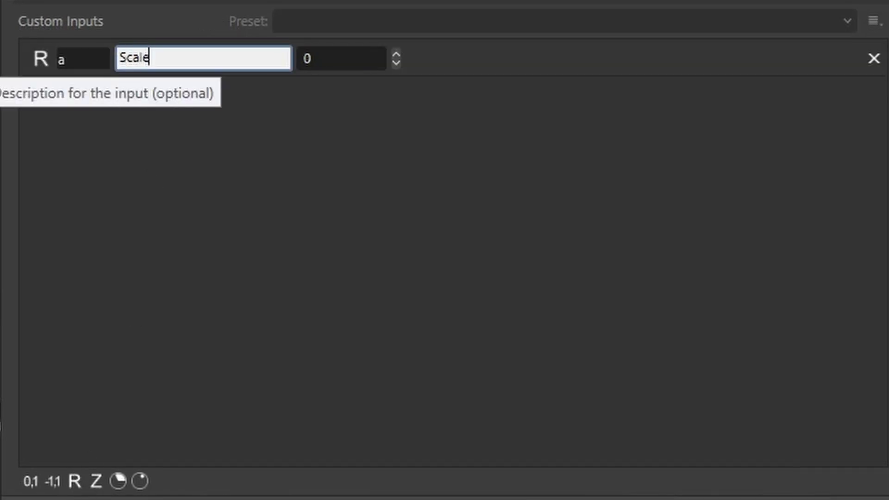
click(396, 52)
click(396, 51)
click(397, 51)
click(396, 51)
click(396, 52)
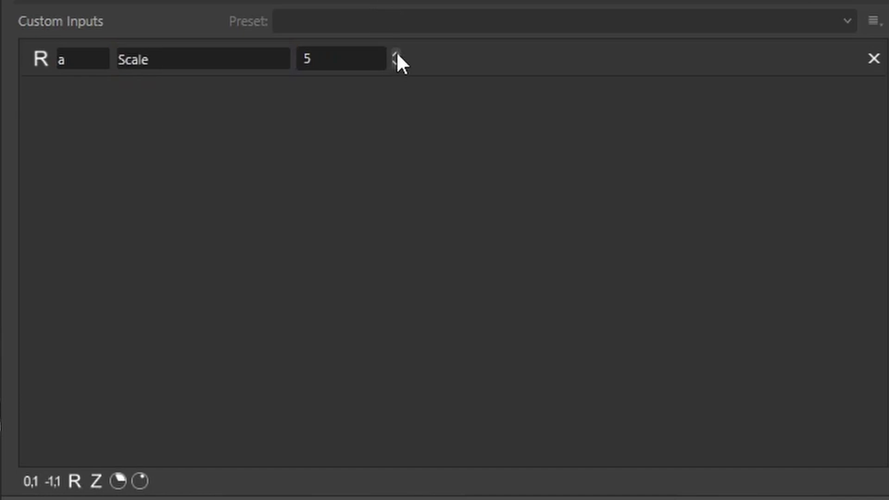
click(396, 51)
Step: Replace the default equation with var v=vec2(rx,ry)*a/h
click(62, 90)
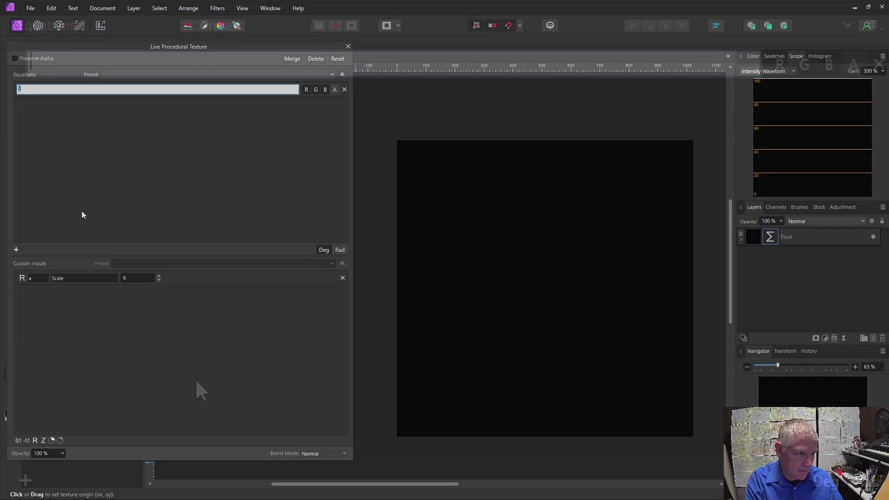
text(var )
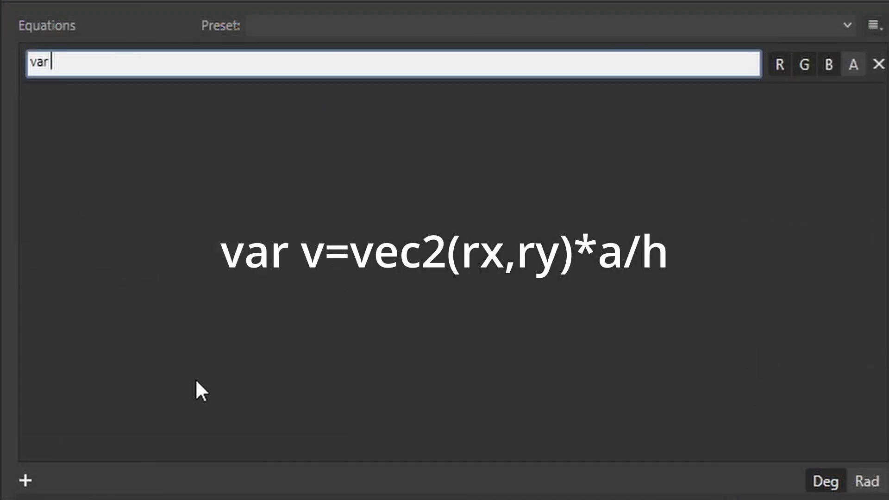
text(v=vec2(r)
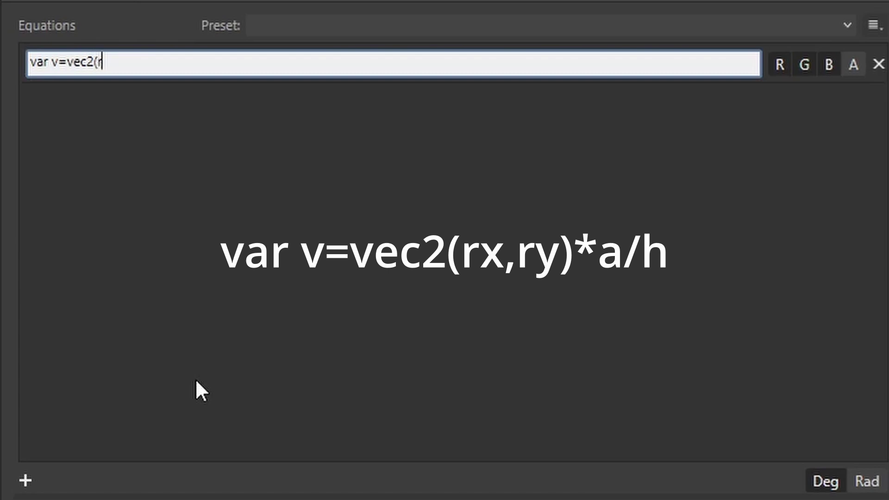
text(x,ry)*a/h)
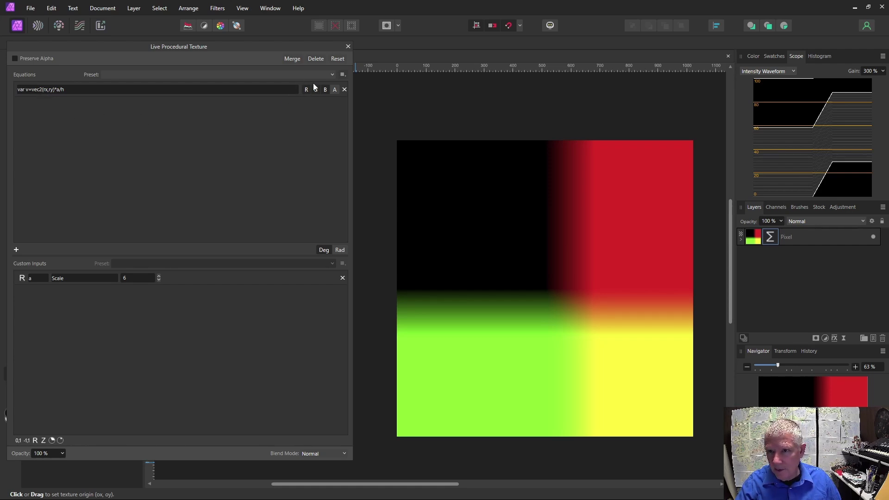
Step: Append a second variable to the equation: ; var v1=fraction(v), and apply it
click(295, 90)
text(;)
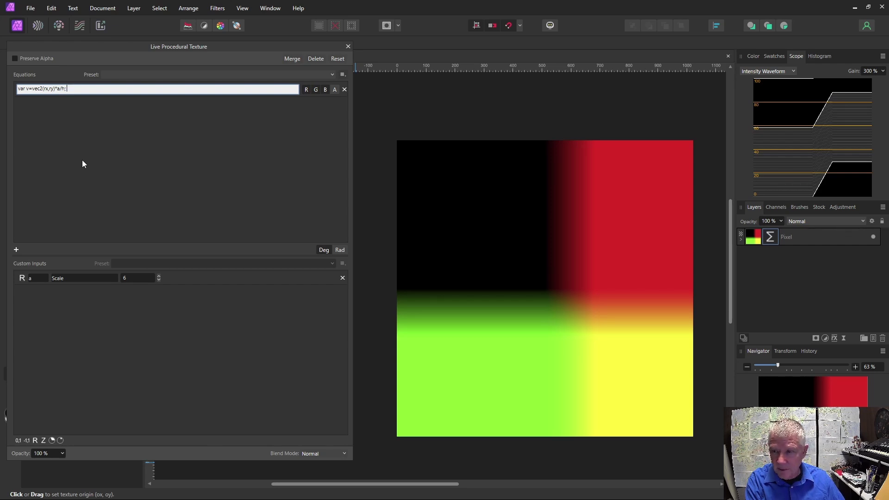
text(var)
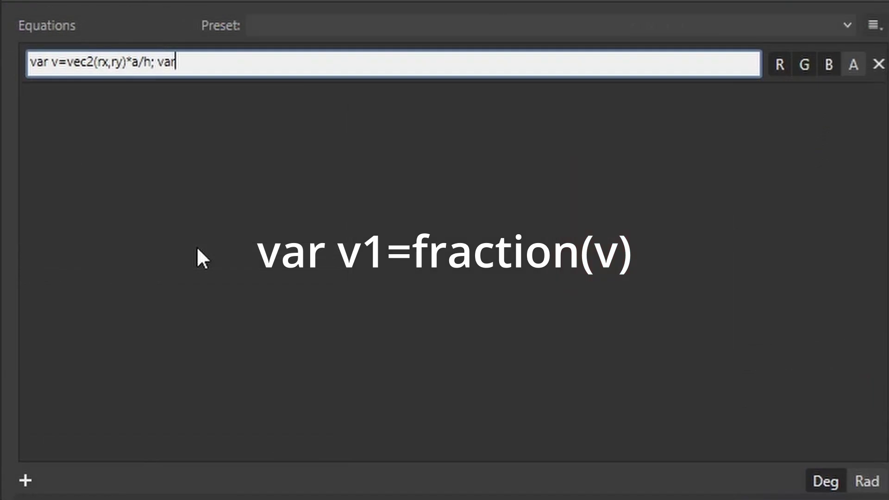
text( v1=fractio)
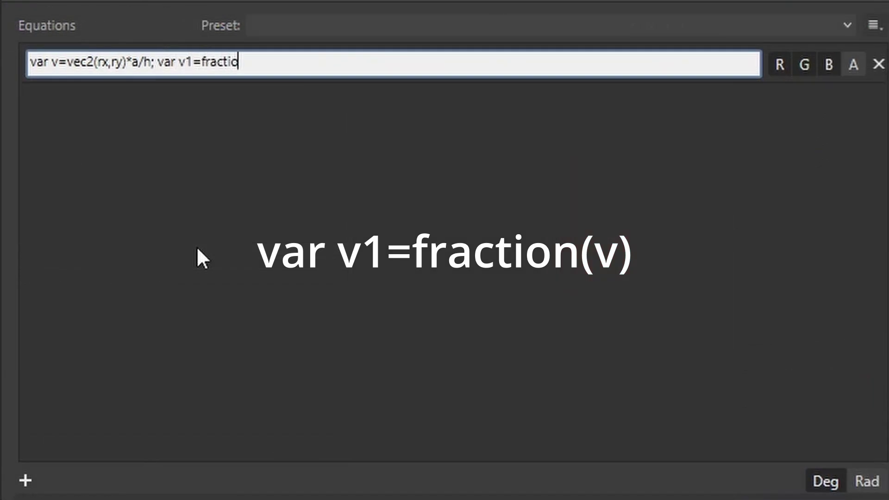
text(n(v))
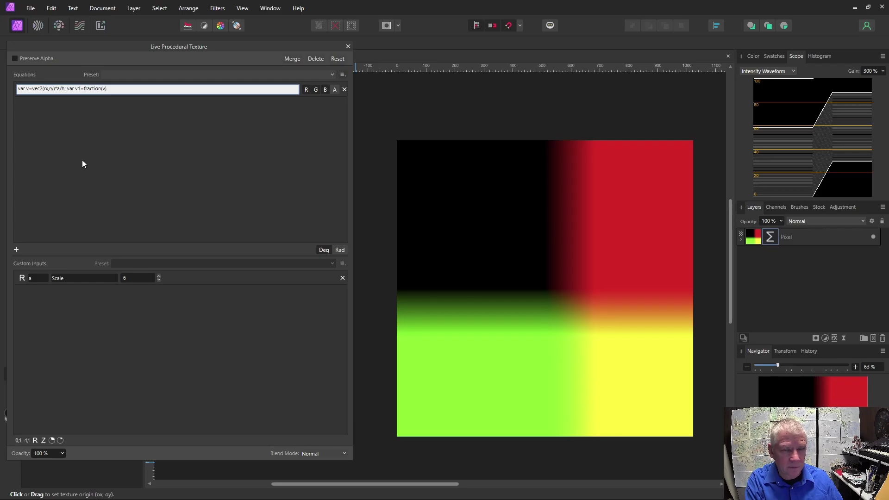
key(Return)
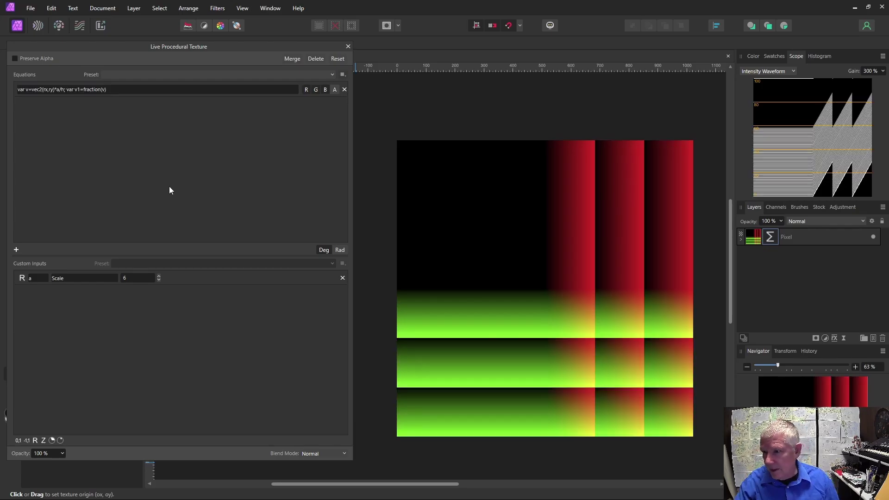
Step: Move the texture origin to the canvas's upper-left corner and extend the v1 expression to fraction(v)-.5
drag(617, 360, 438, 237)
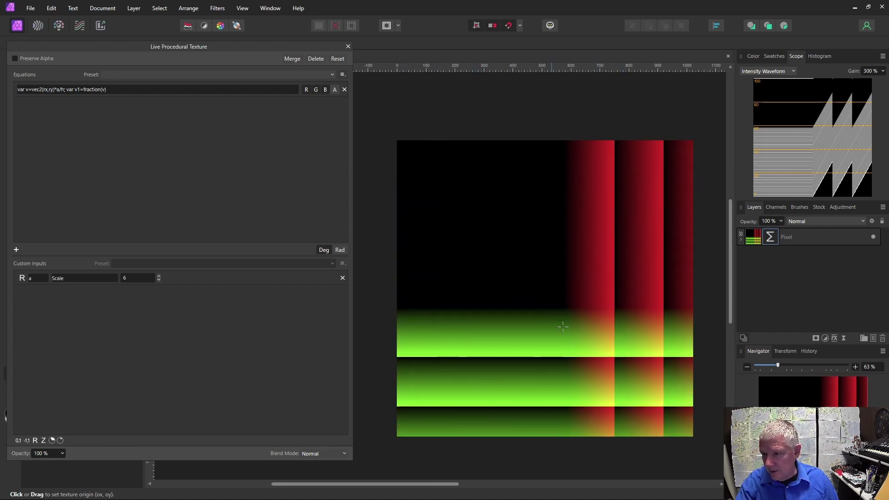
drag(445, 357, 395, 143)
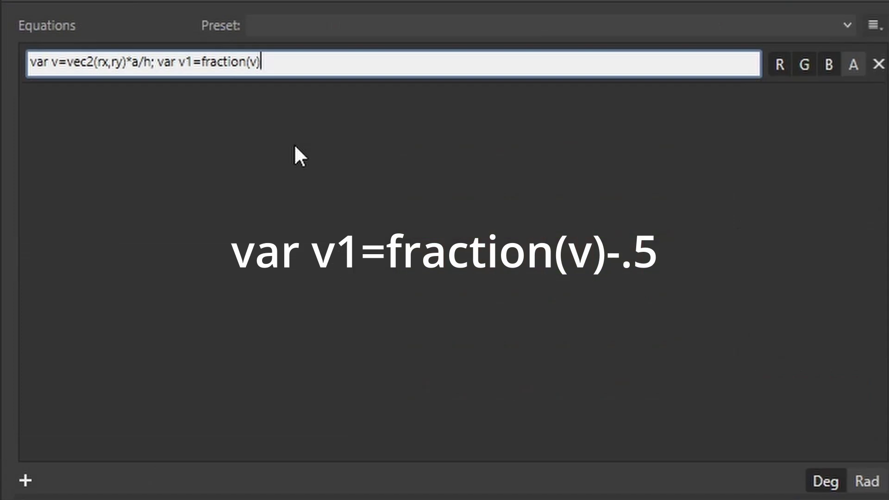
text(-.5)
key(Return)
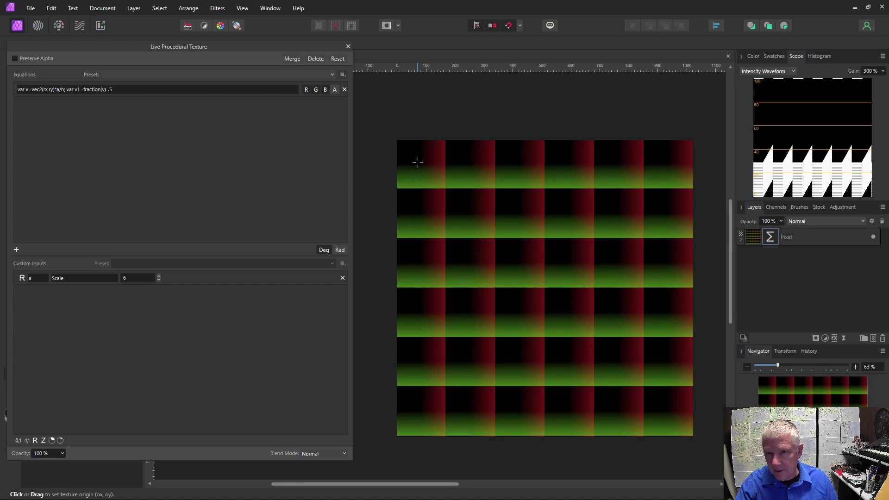
Step: Set the Scale custom input to 4
click(123, 91)
click(121, 91)
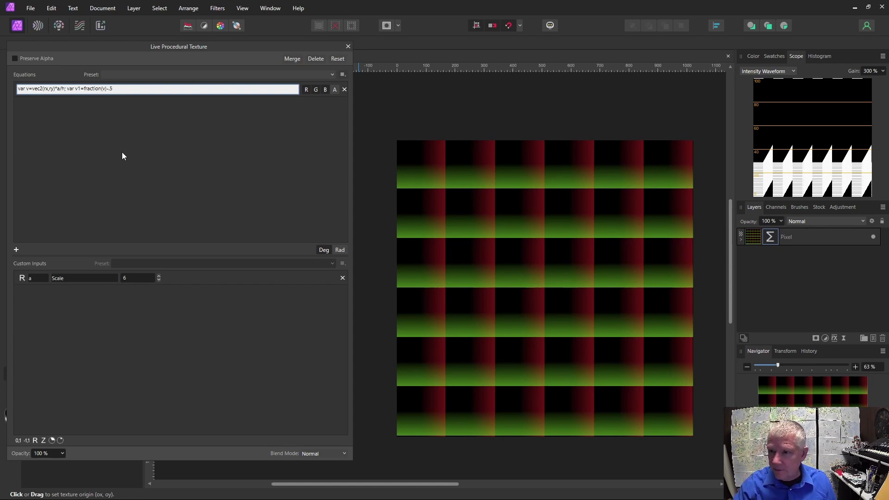
click(158, 280)
click(158, 279)
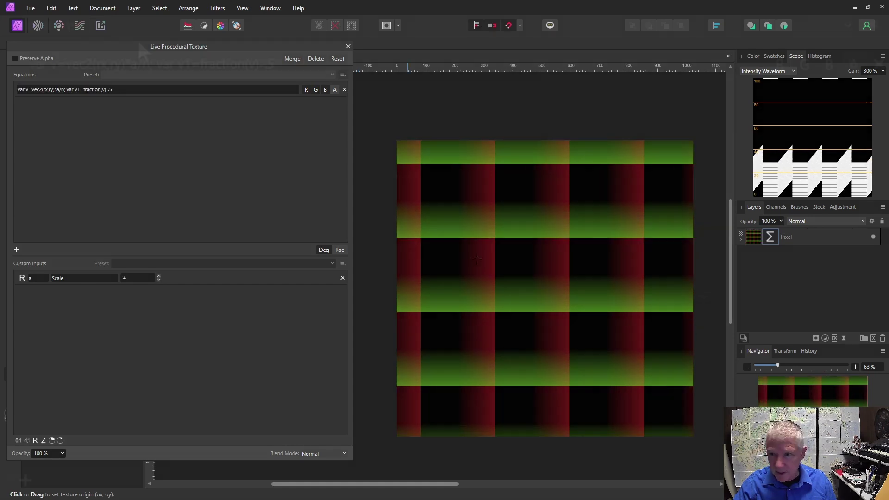
Step: Duplicate the var v1=fraction(v)-.5 declaration at the end of the equation, separated by a semicolon
click(70, 92)
click(66, 89)
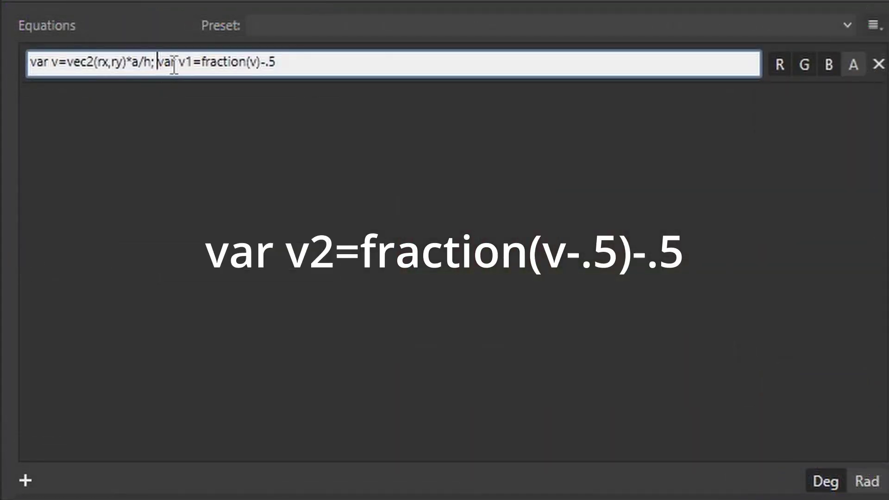
key(shift+End)
key(ctrl+c)
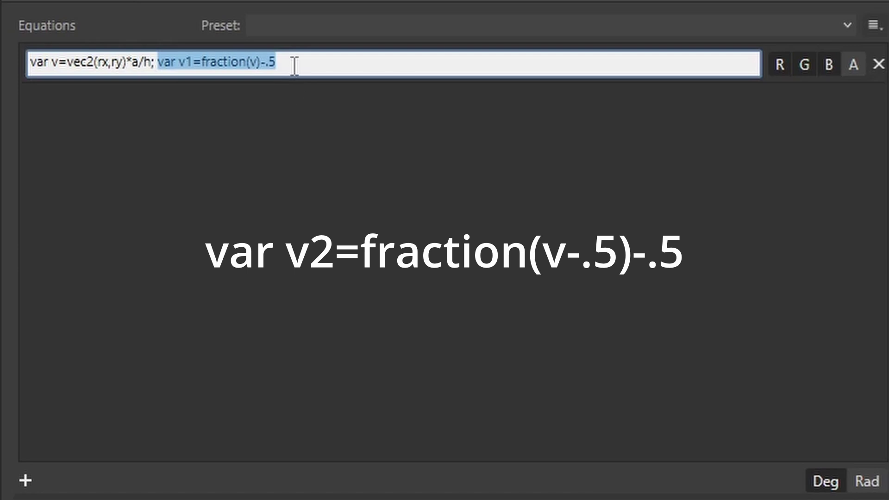
click(296, 65)
text(;)
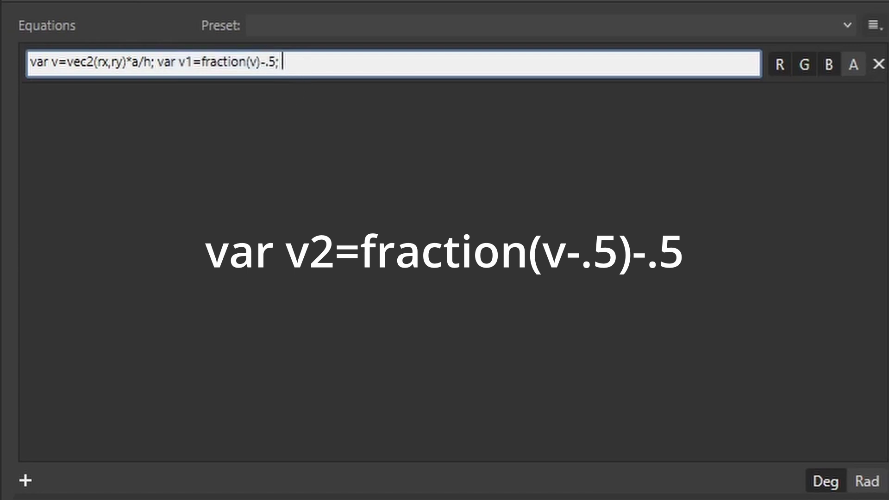
key(ctrl+v)
Step: Change the copied declaration to var v2=fraction(v-.5)-.5 and apply the equation
click(322, 65)
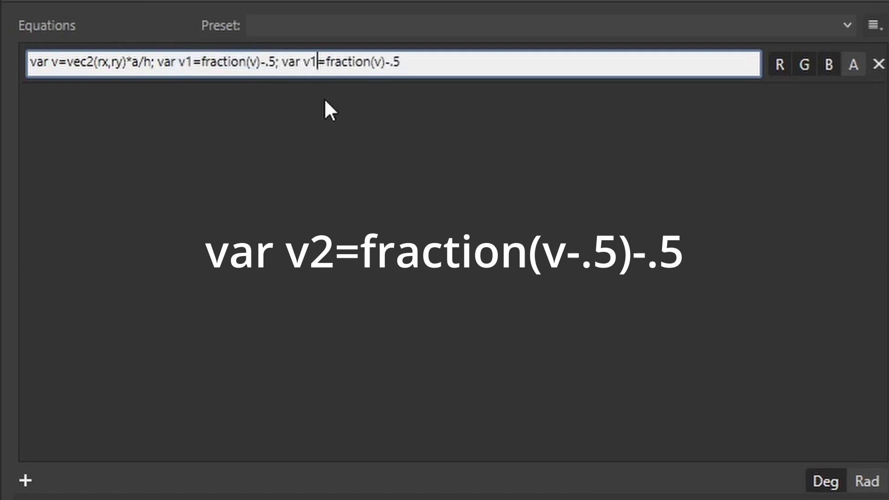
key(BackSpace)
text(2)
click(382, 69)
text(-.5)
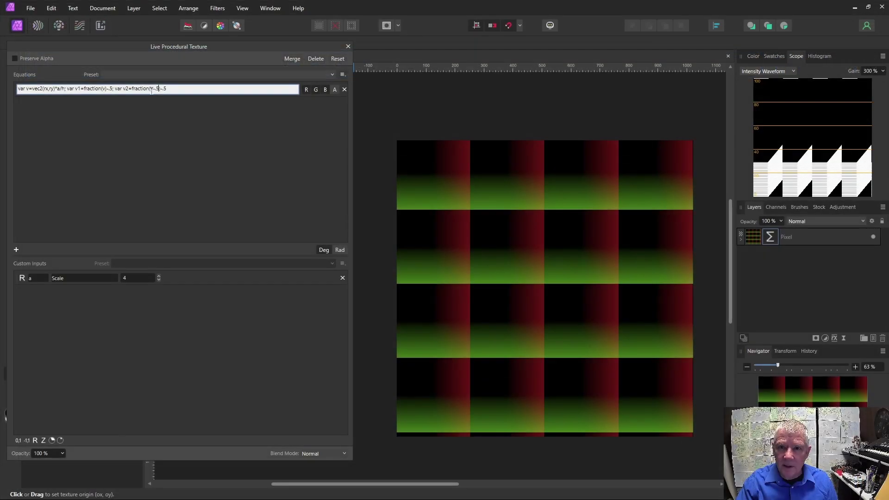
key(Return)
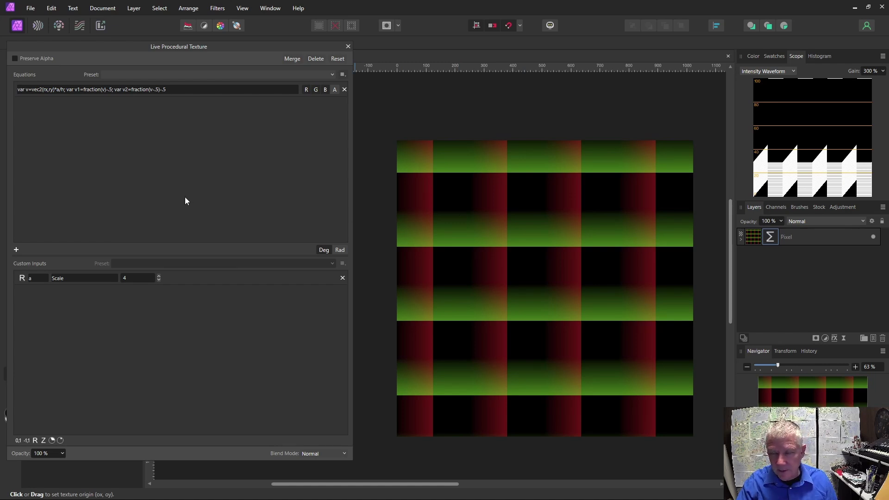
Step: Append ; length(v1) to the end of the equation as its output
click(174, 90)
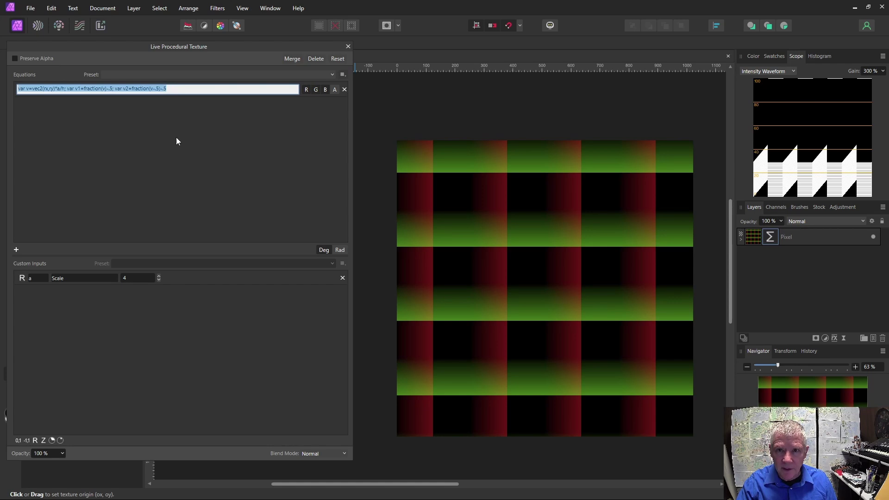
key(End)
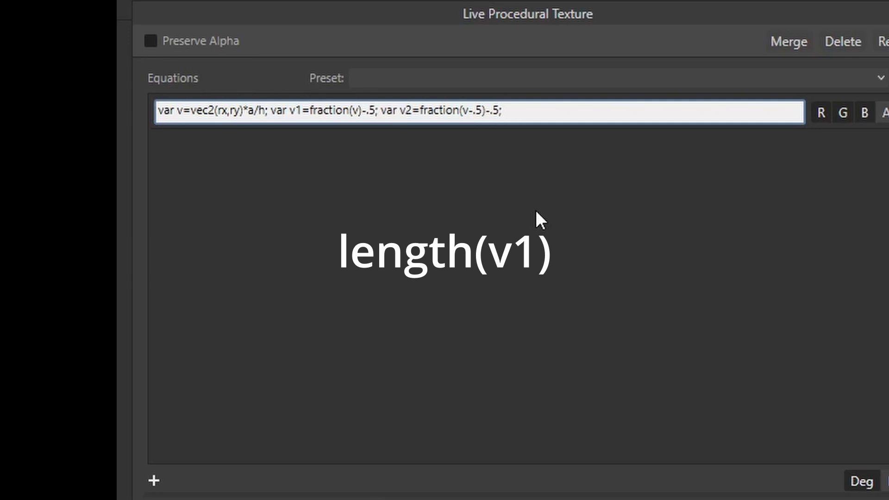
text(length(v1))
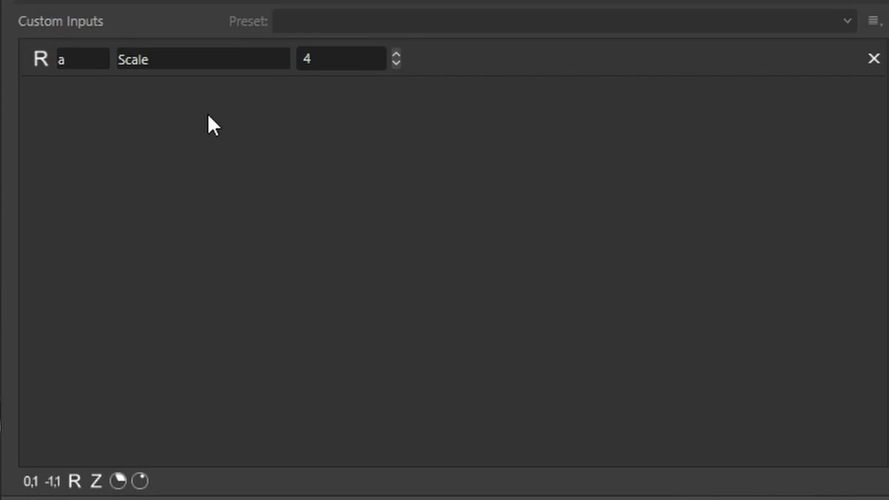
Step: Add two custom inputs with a 0 to 1 range and name them d and t
click(31, 481)
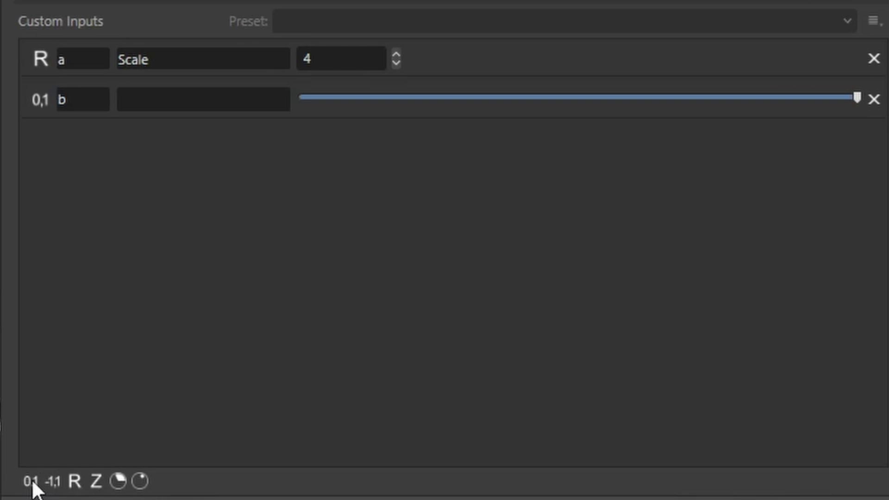
click(30, 482)
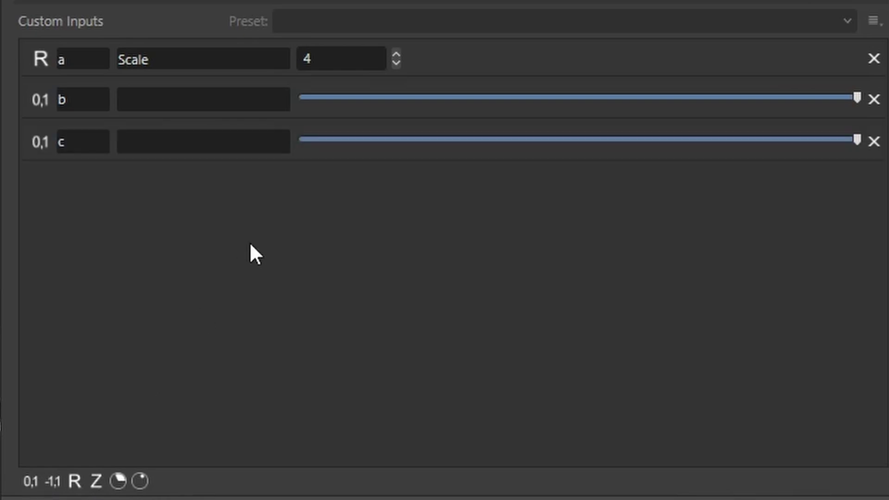
double_click(84, 97)
text(d)
click(105, 216)
double_click(74, 143)
text(t)
click(165, 293)
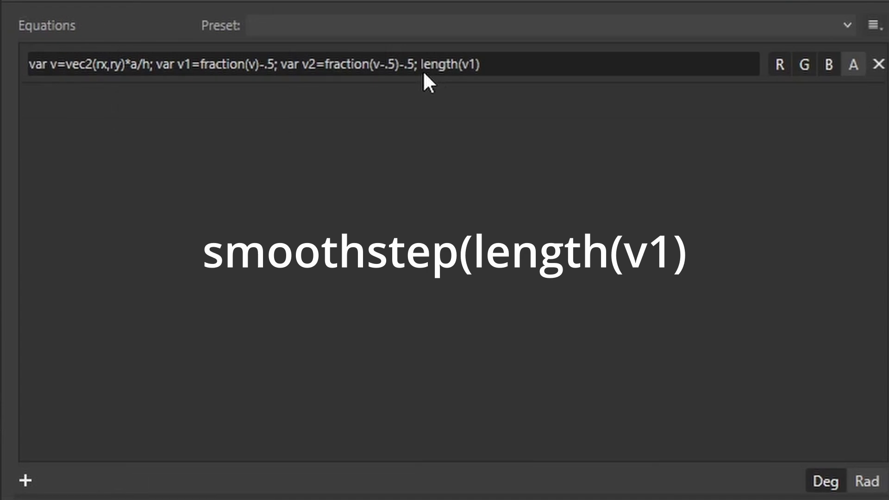
Step: Wrap the length(v1) output in a smoothstep so it reads smoothstep(d,d+t/2,d+t/2,d+t,length(v1))
click(425, 74)
click(424, 65)
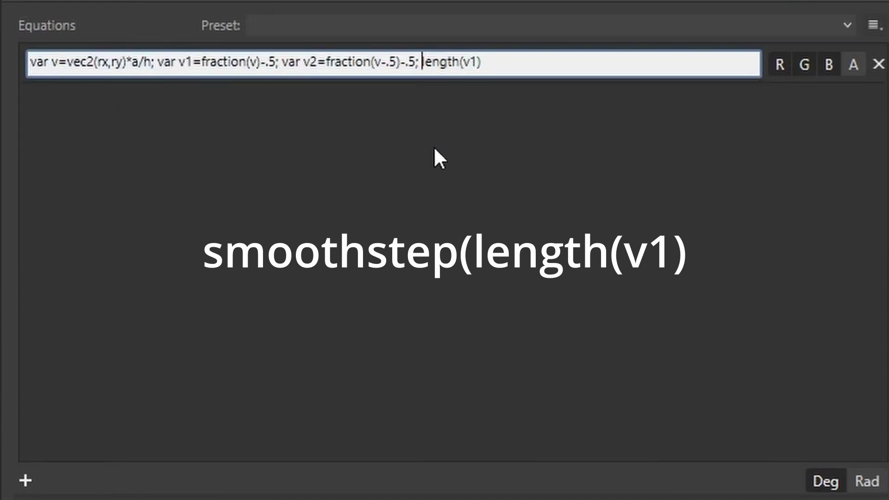
text(smooths)
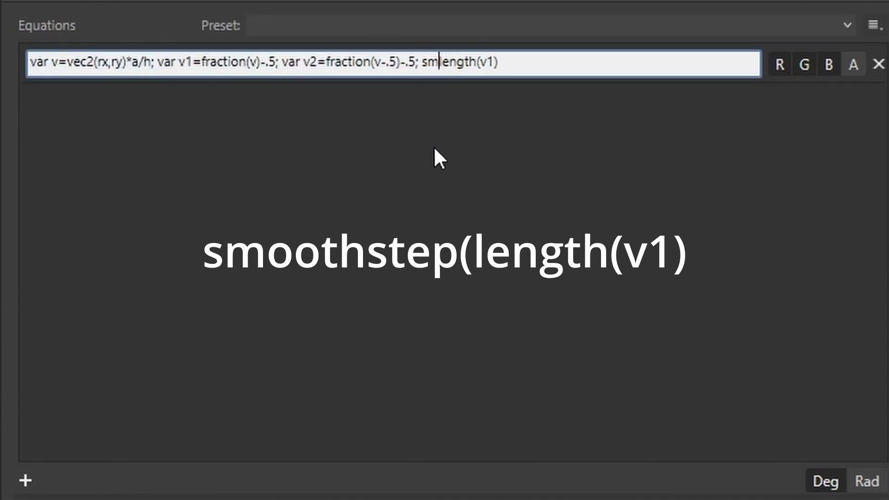
text(tep(d,)
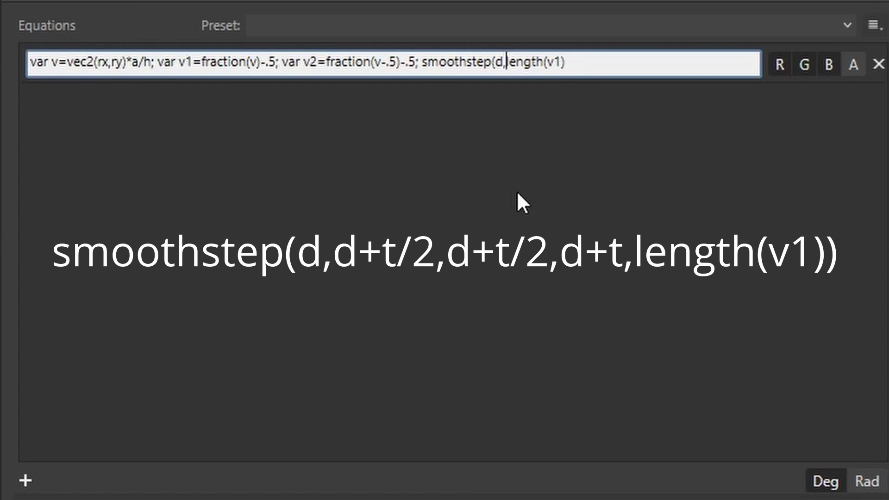
text(d)
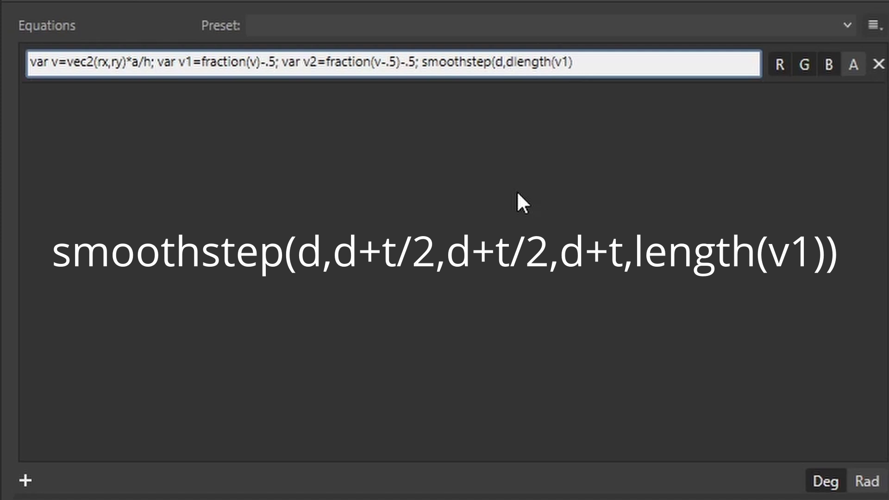
text(+)
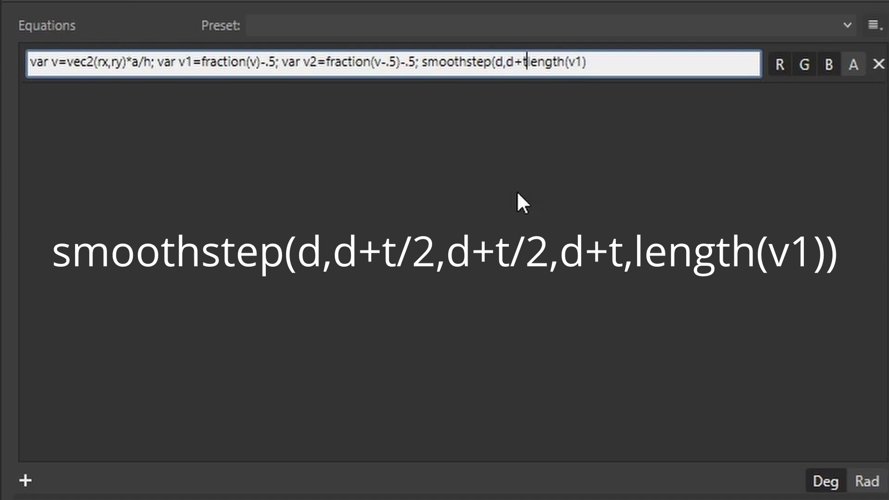
text(t/2)
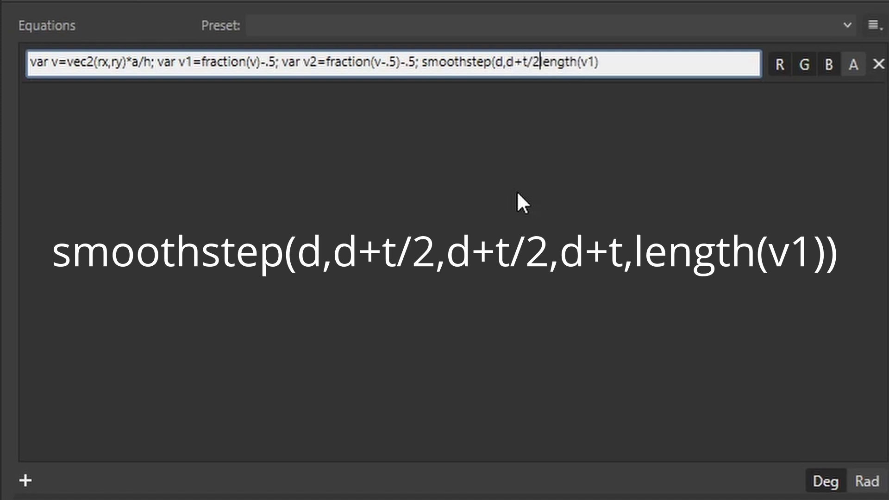
text(,)
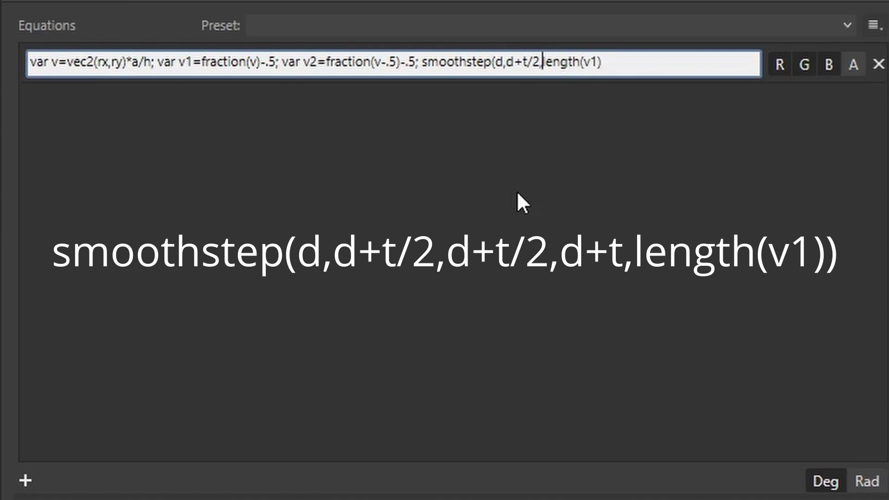
text(d+t/2)
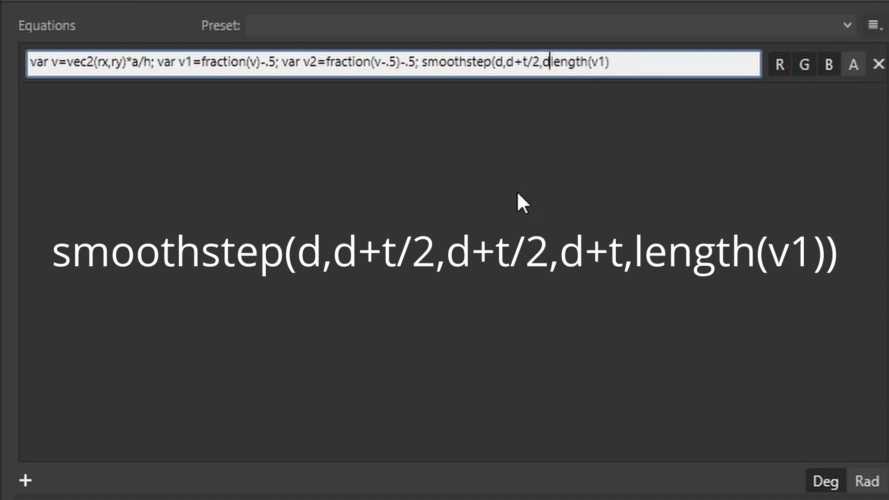
text(,)
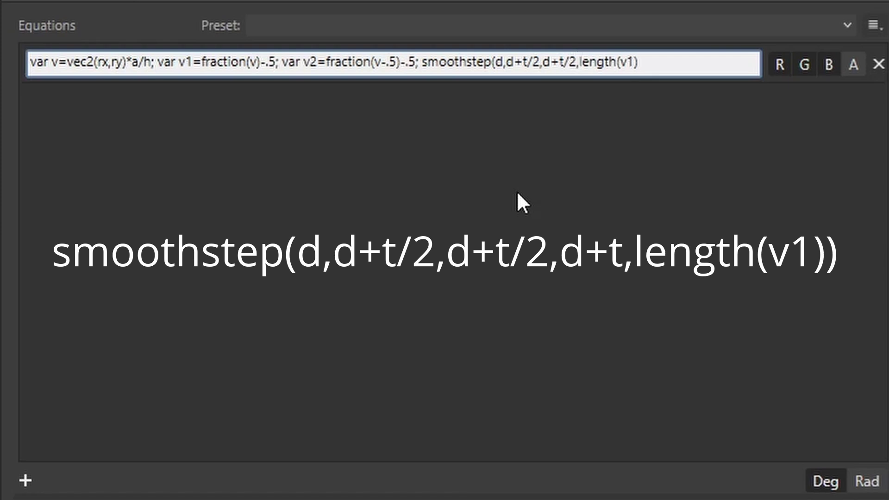
text(d)
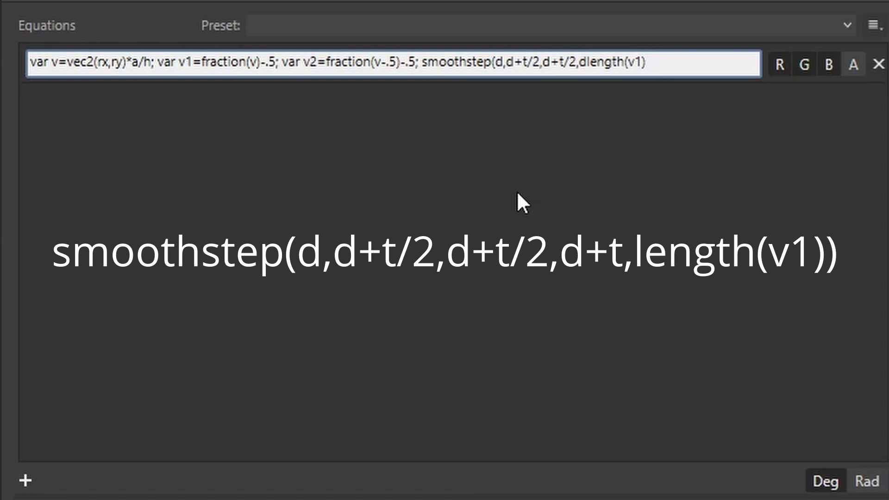
text(+t,)
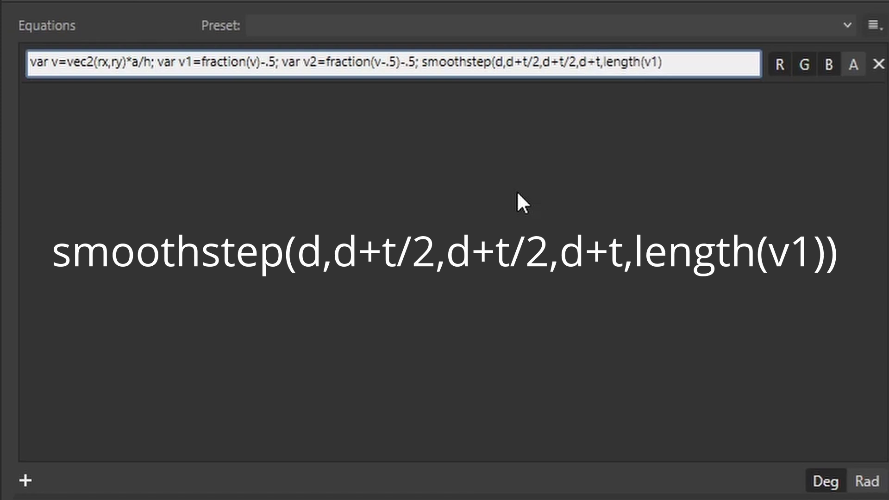
click(675, 70)
text())
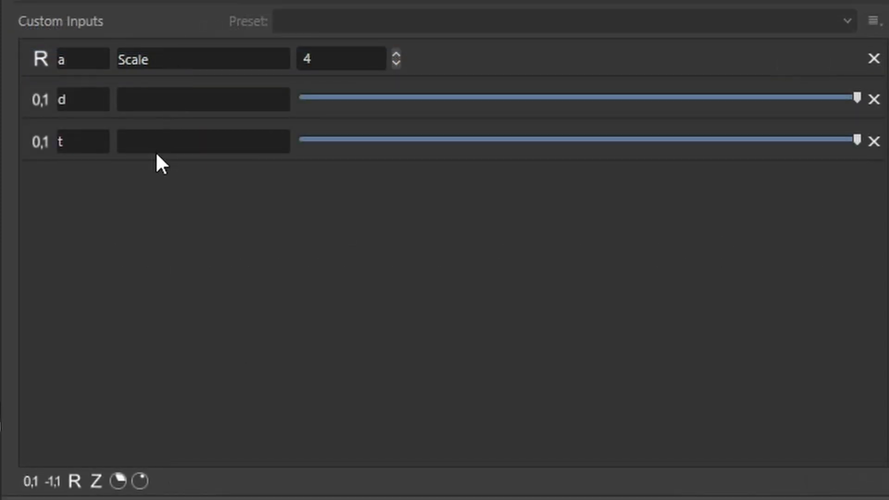
Step: Label input d Diameter and input t Thickness, and lower both values to form thin separate rings
click(149, 99)
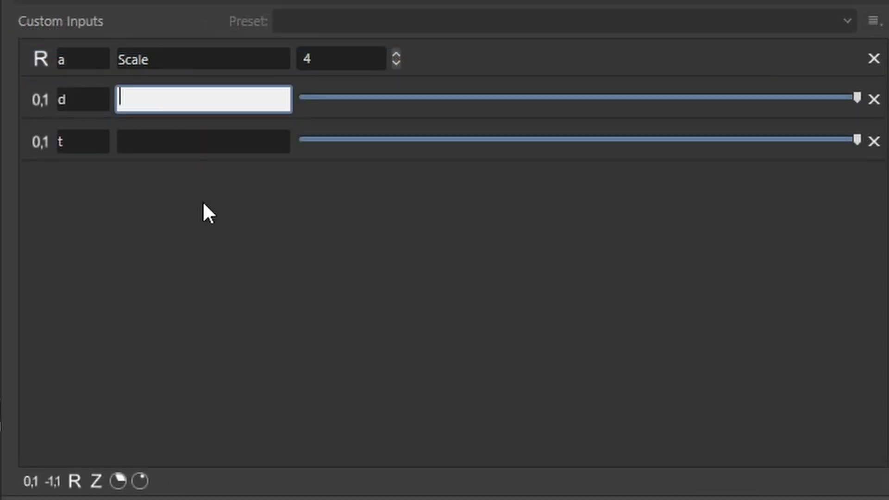
text(Diameter)
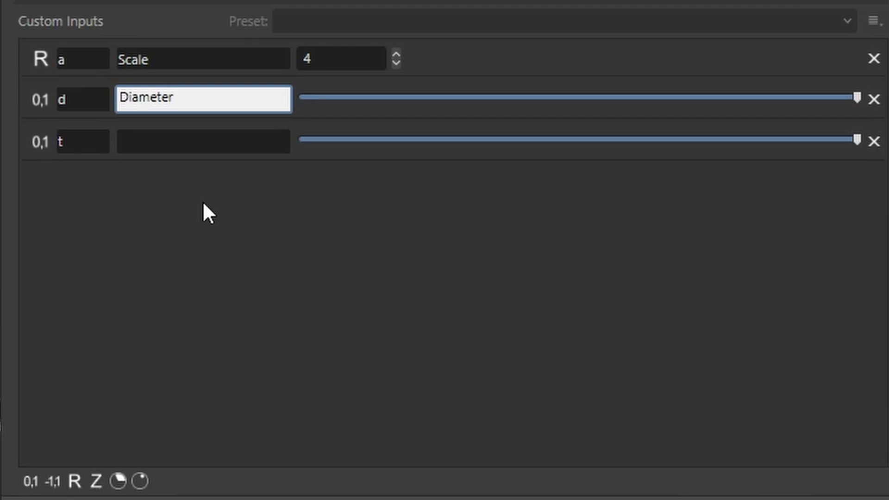
click(172, 148)
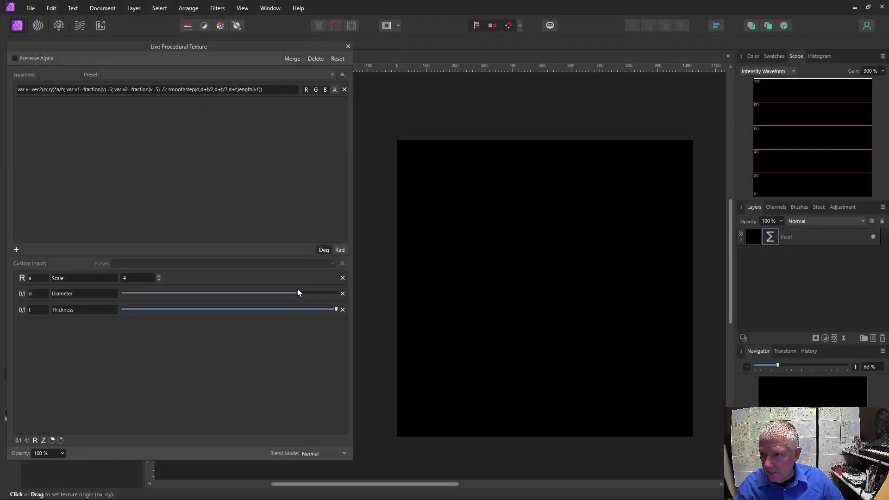
drag(298, 293, 140, 293)
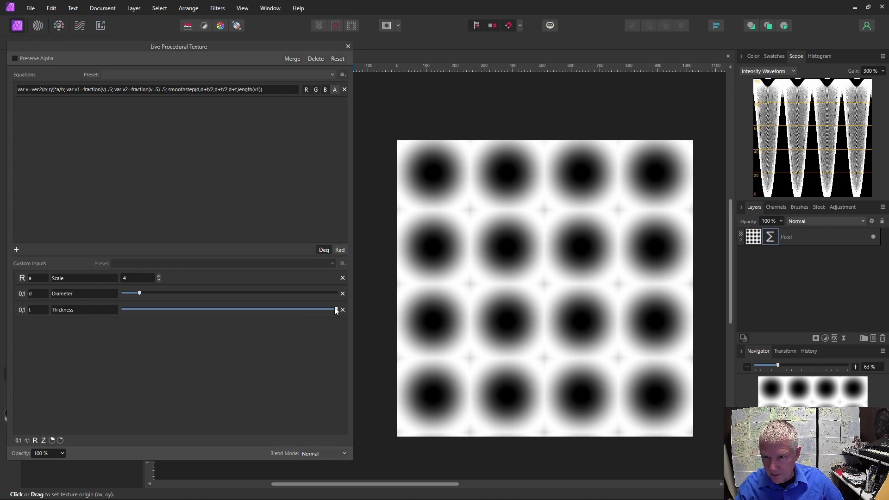
drag(336, 309, 194, 294)
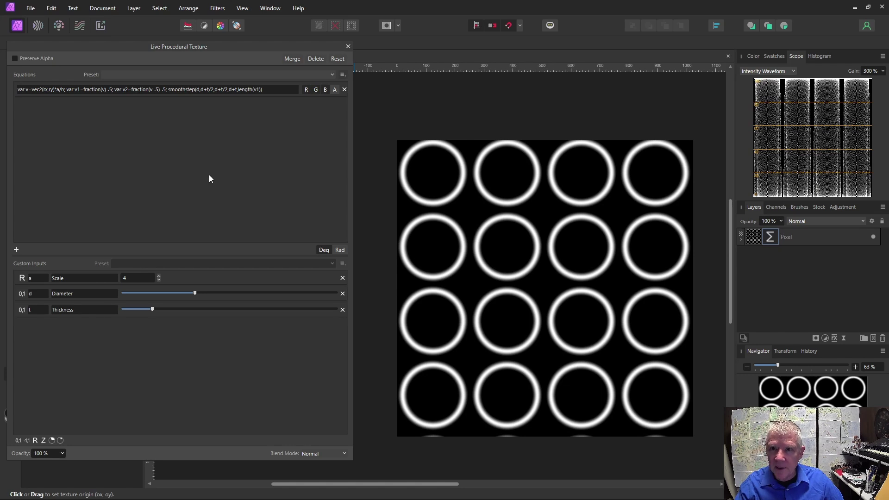
Step: Store the smoothstep expression in a variable by putting var t1= in front of it
click(170, 90)
click(422, 78)
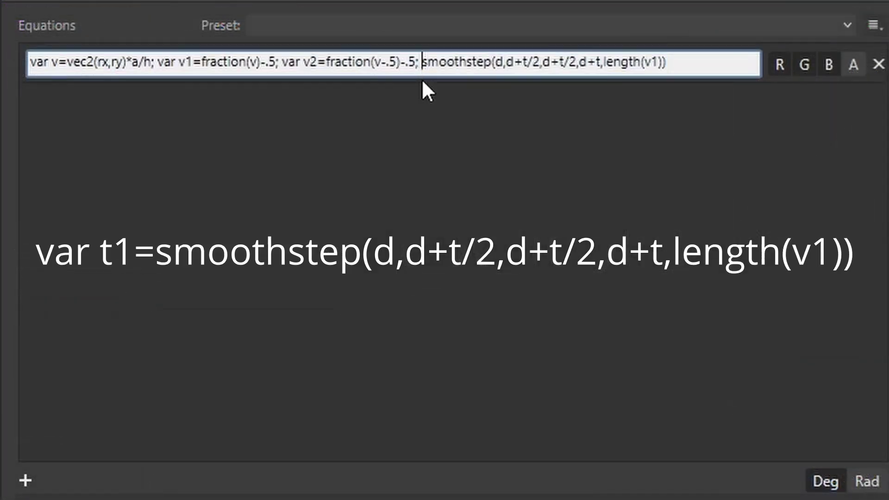
text(var)
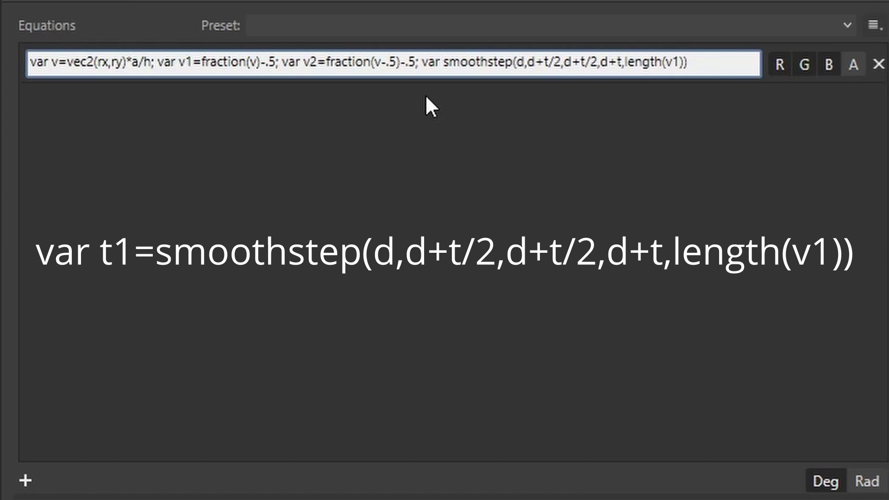
text( t1=)
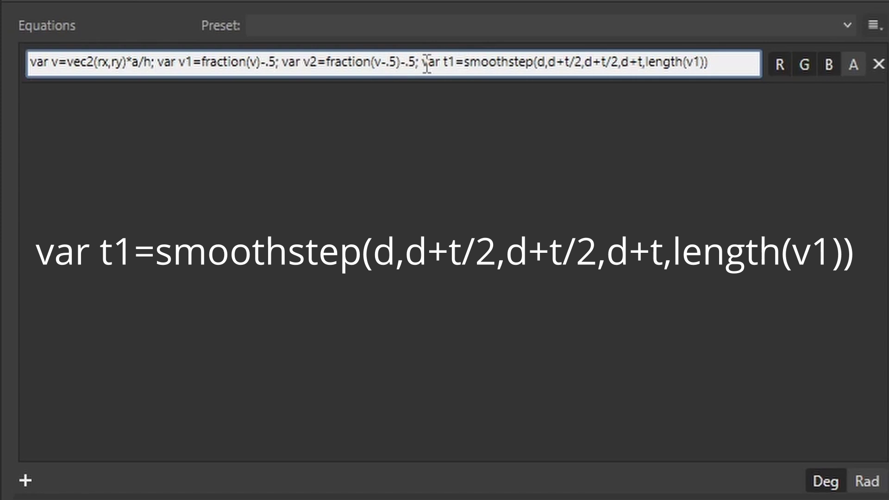
Step: Duplicate the var t1=smoothstep(...) declaration at the end of the equation, separated by a semicolon
drag(423, 62, 713, 69)
key(ctrl+c)
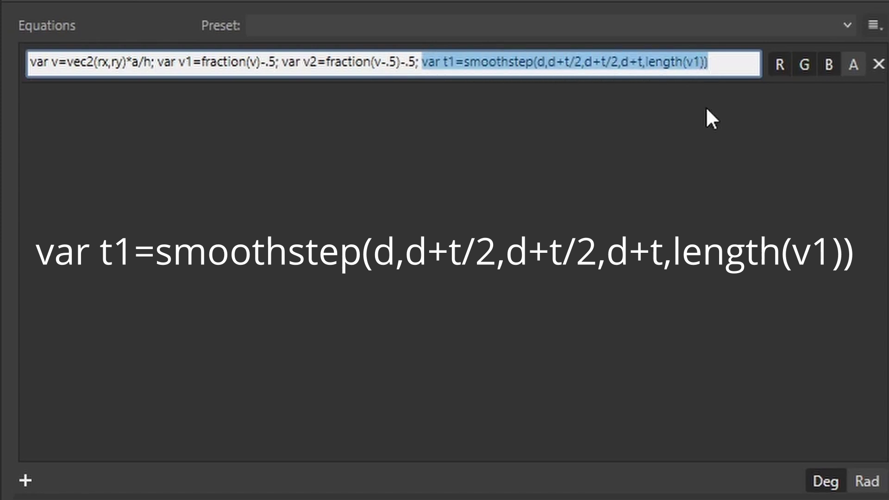
click(724, 70)
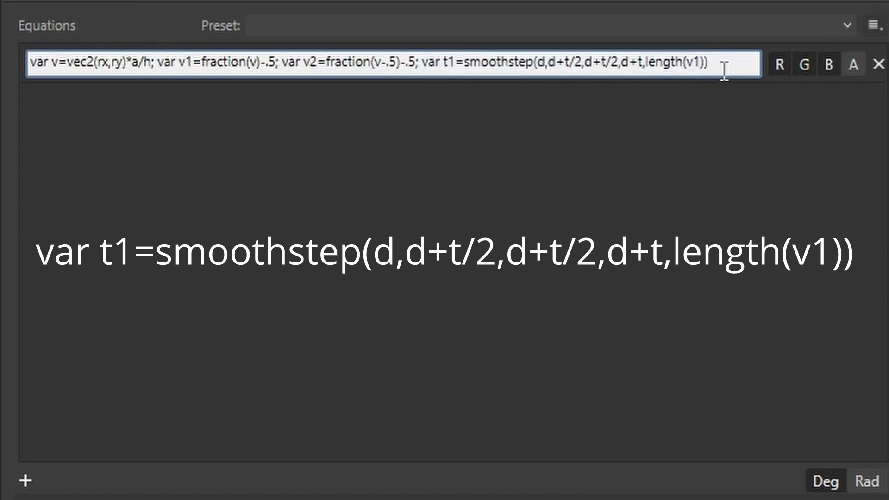
text(;)
key(ctrl+v)
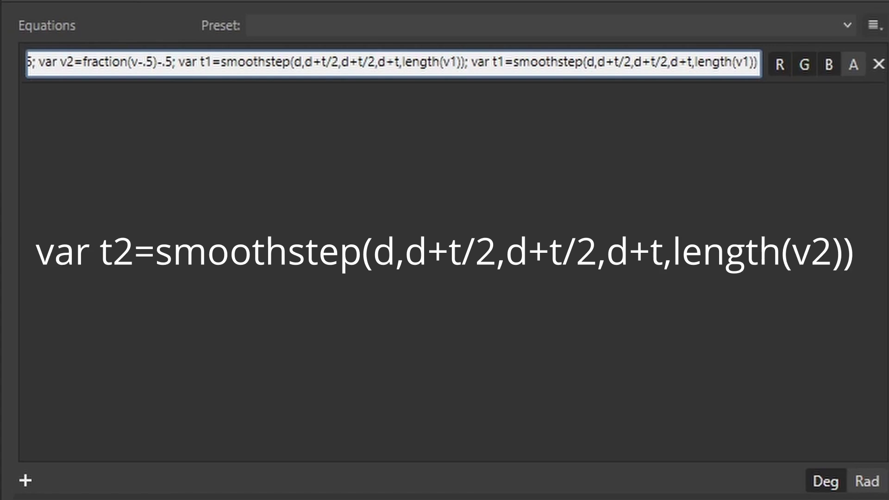
Step: Change the copied declaration to var t2=smoothstep(d,d+t/2,d+t/2,d+t,length(v2))
click(505, 62)
key(BackSpace)
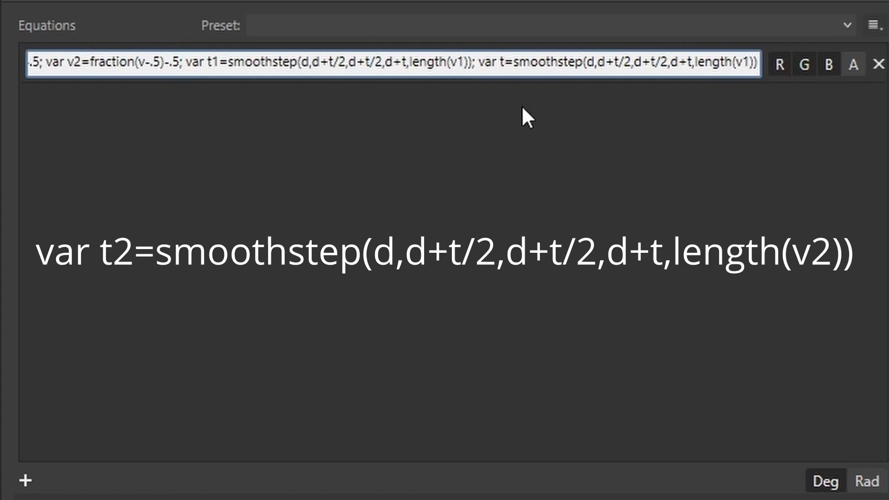
text(2)
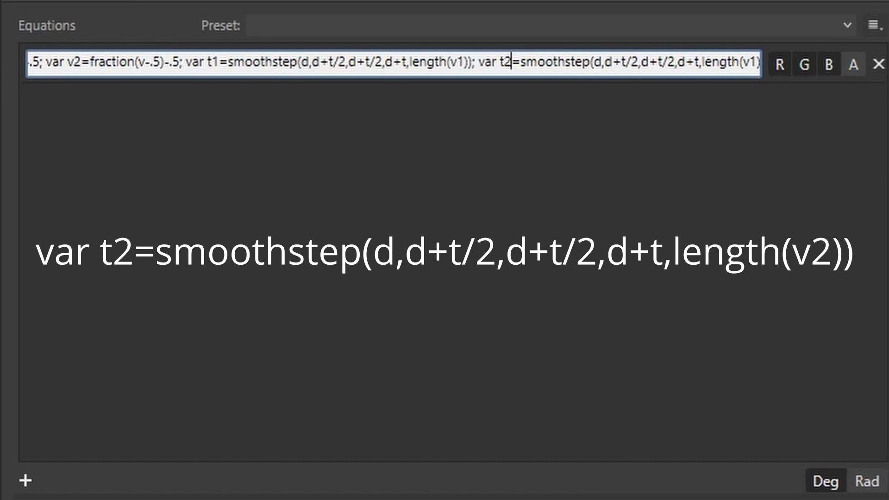
drag(887, 173, 888, 173)
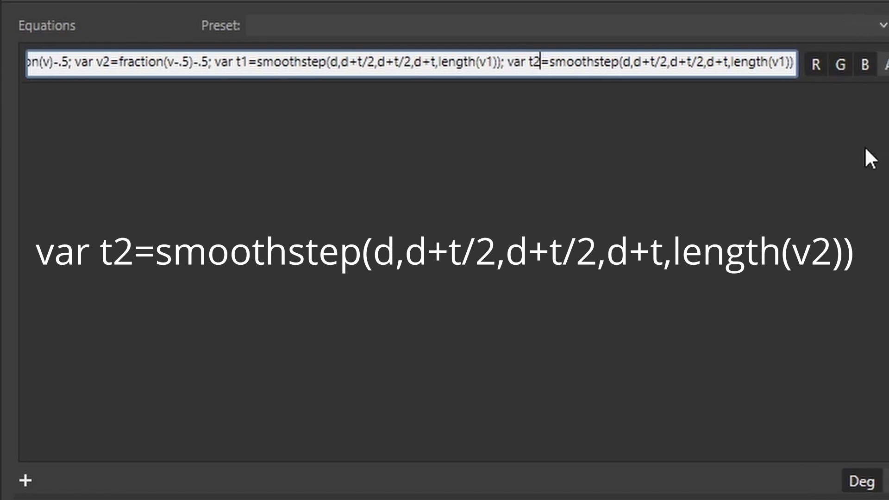
click(785, 63)
key(BackSpace)
text(2)
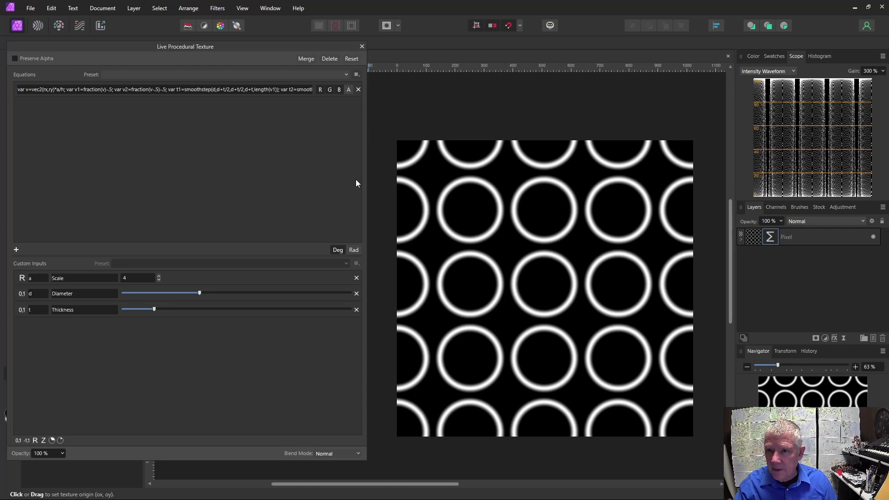
Step: Widen the Live Procedural Texture dialog, append ; max(t1,t2) to the equation as its output and apply it
drag(366, 182, 524, 183)
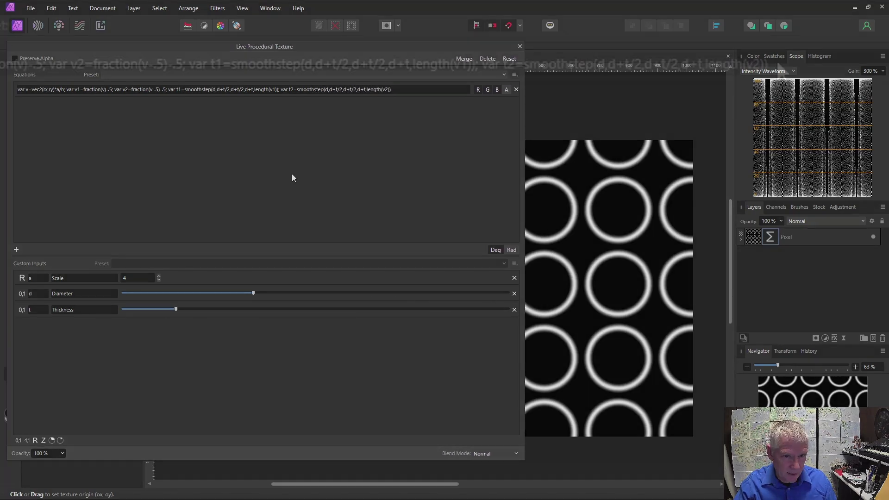
click(397, 90)
text(;)
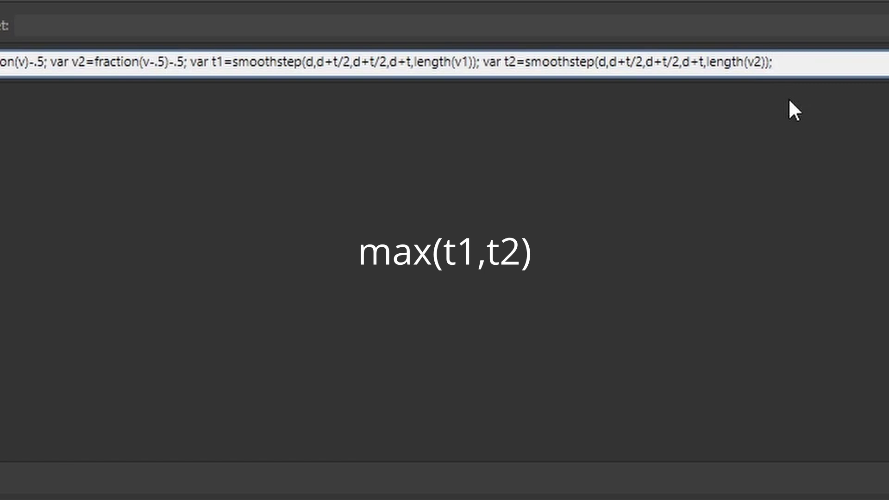
text( max(t1,t2))
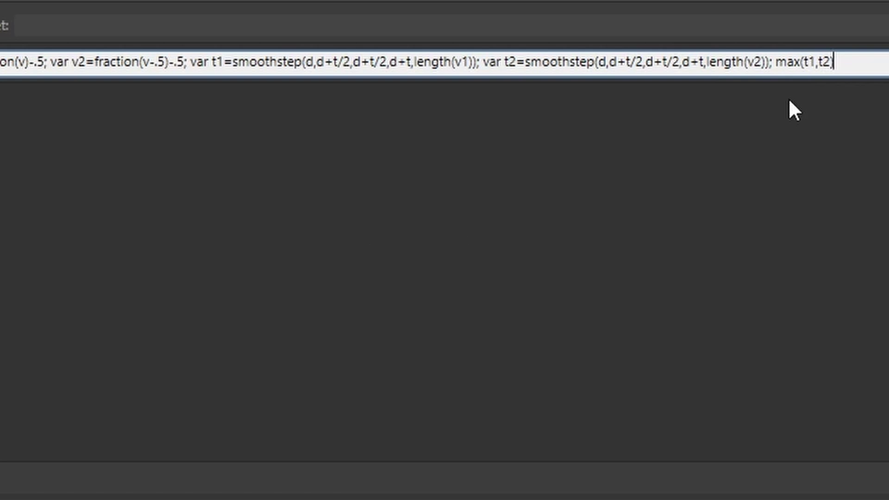
key(Return)
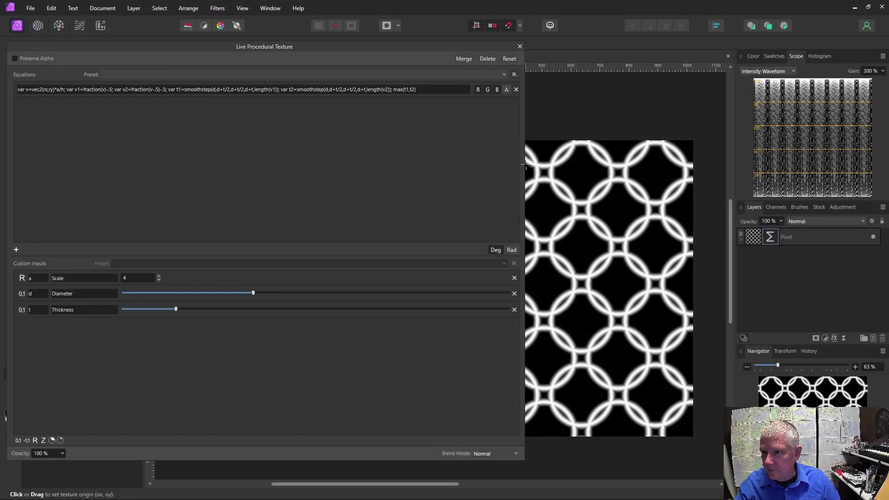
Step: Narrow the dialog, set Scale to 3 and adjust Diameter and Thickness so the overlapping rings form petals
drag(525, 165, 302, 142)
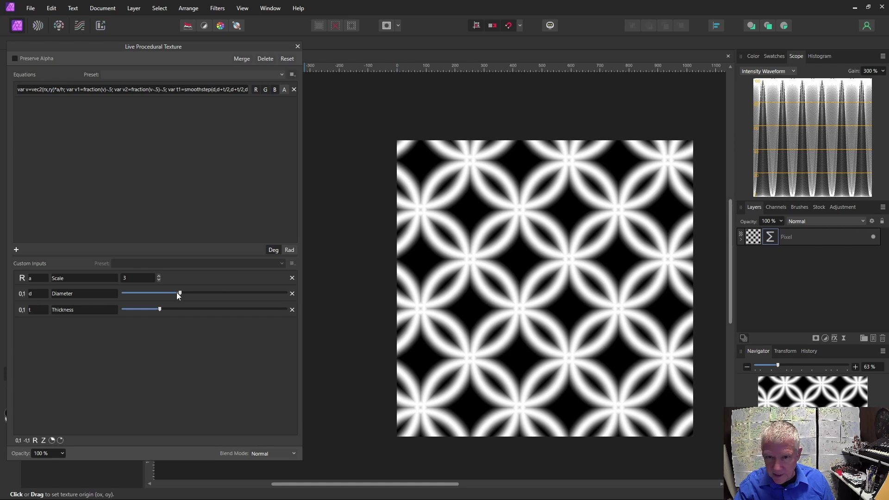
drag(179, 295, 174, 296)
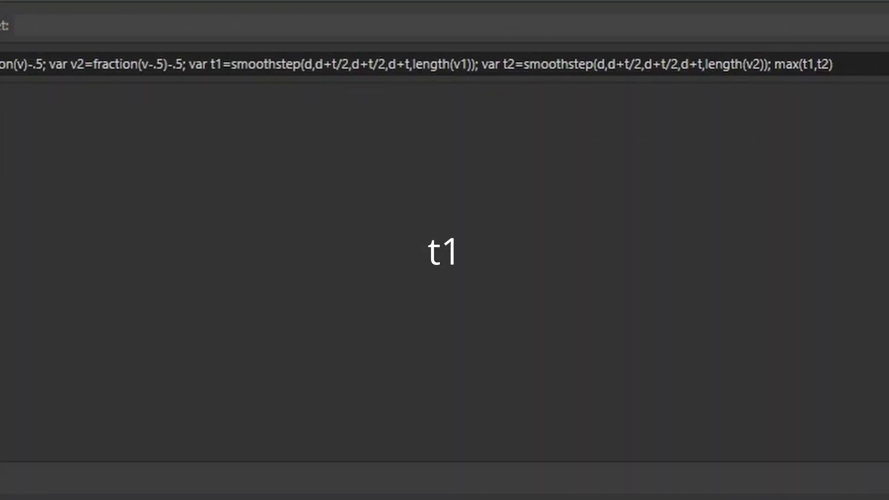
Step: Replace the max(t1,t2) output at the end of the equation with t1 and apply it
click(782, 76)
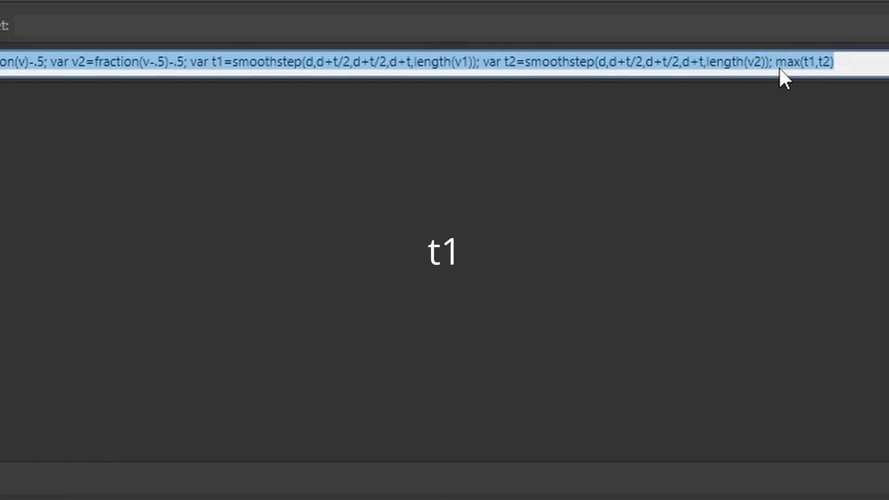
drag(777, 63, 836, 69)
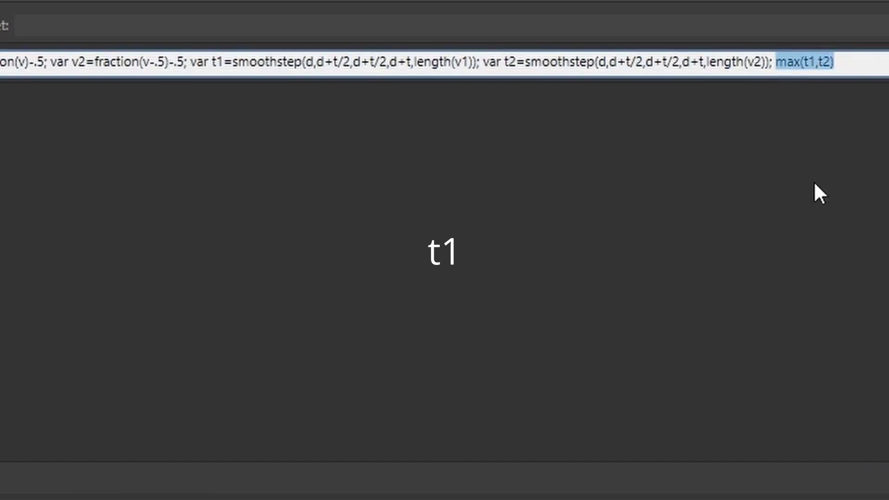
text(t1)
key(Return)
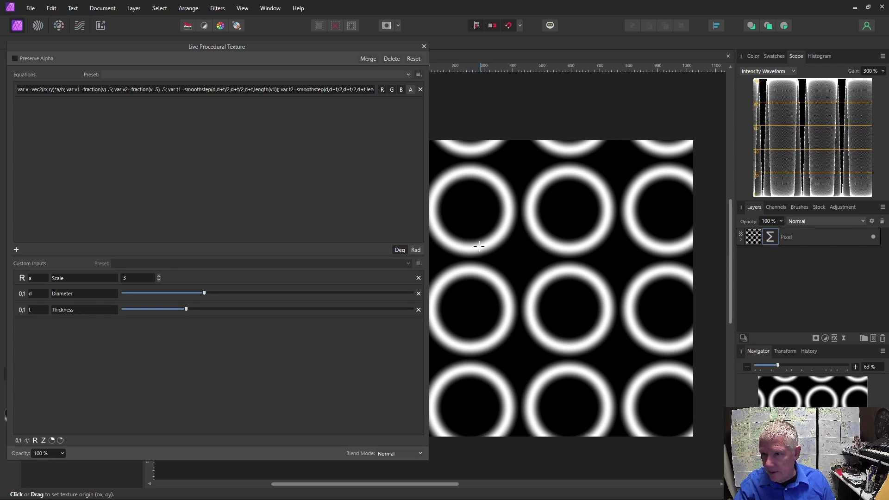
Step: Widen the Live Procedural Texture dialog and append *v1.y to the smoothstep expression of the var t1 declaration
drag(425, 205, 613, 204)
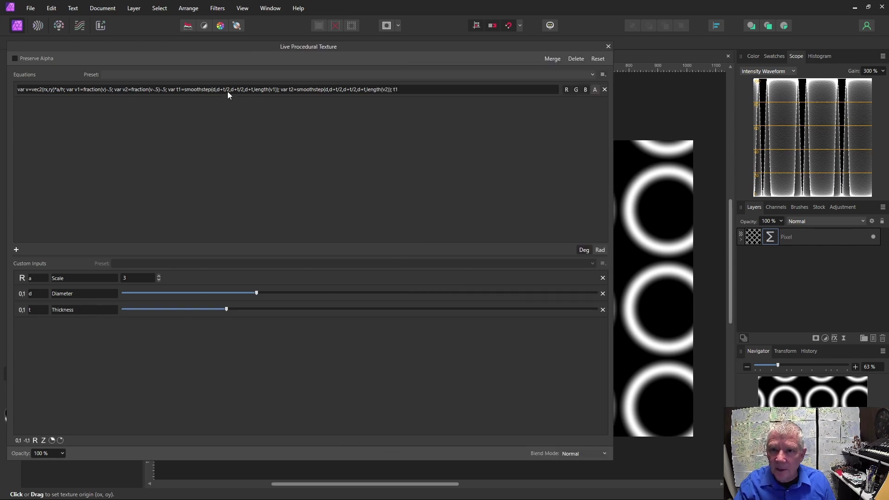
click(278, 90)
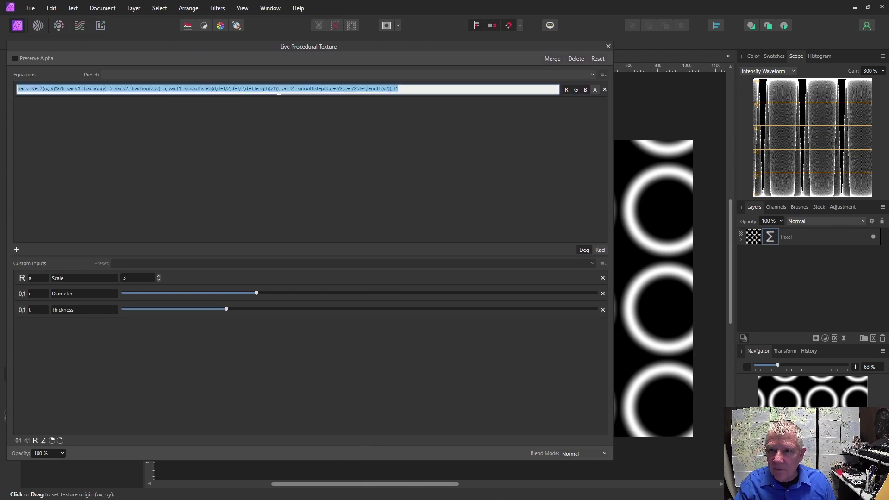
click(279, 90)
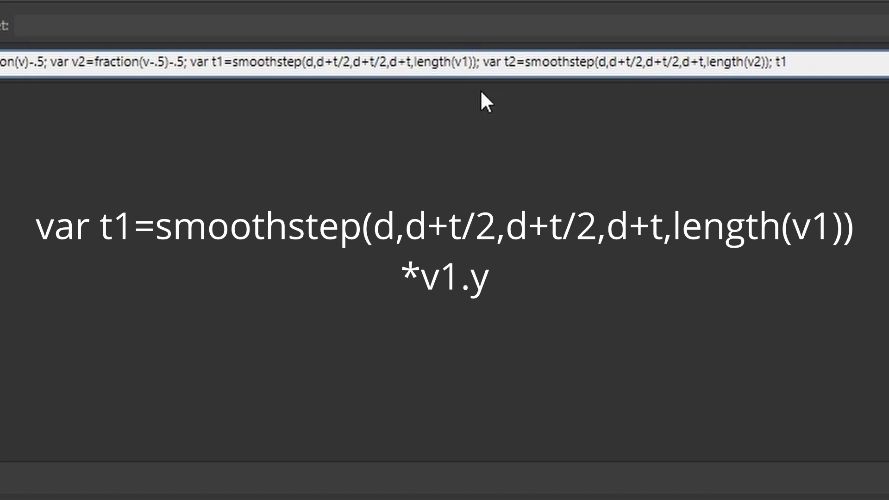
text(*)
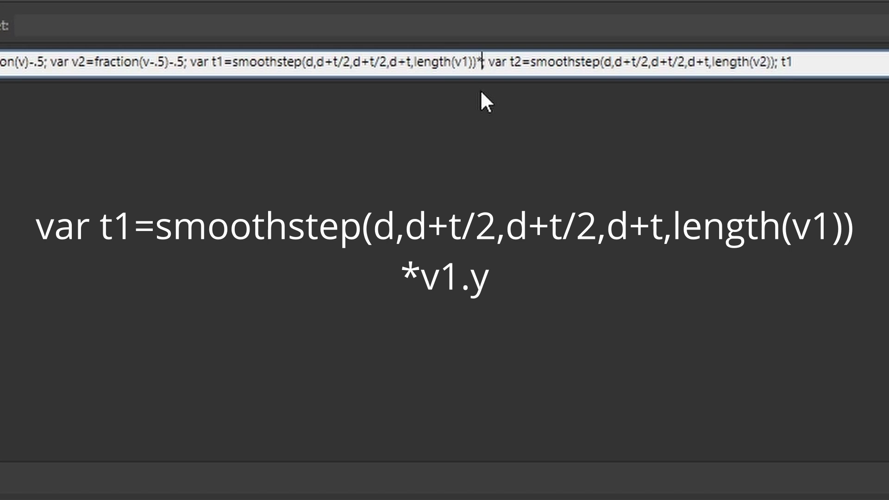
text(v1.y)
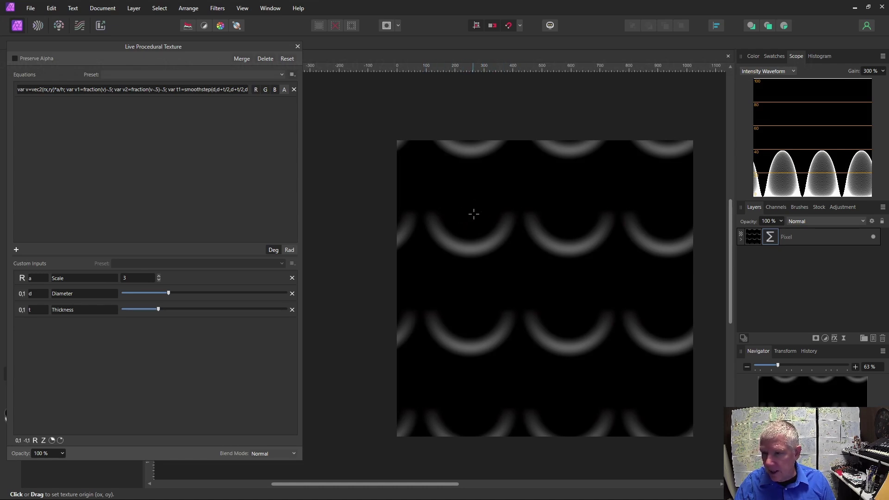
Step: Change the multiplier in the var t1 declaration to (v1.y+.5), apply it and narrow the dialog to expose the canvas
drag(301, 196, 584, 185)
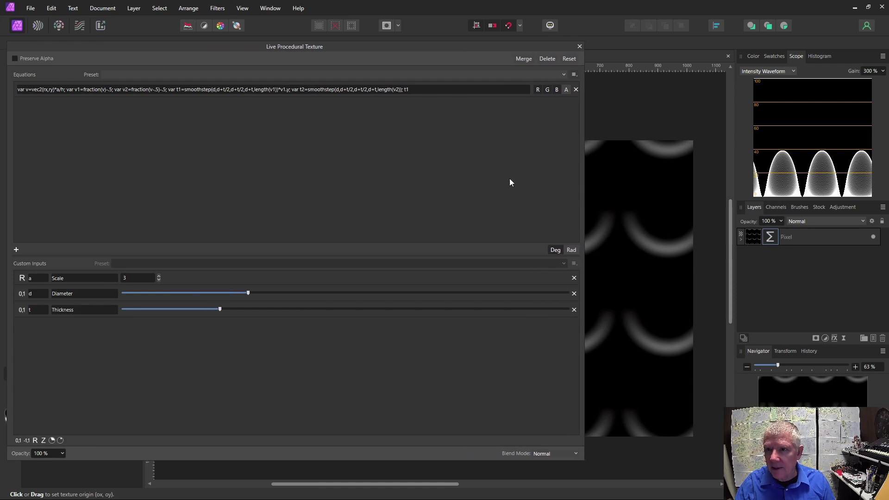
click(288, 91)
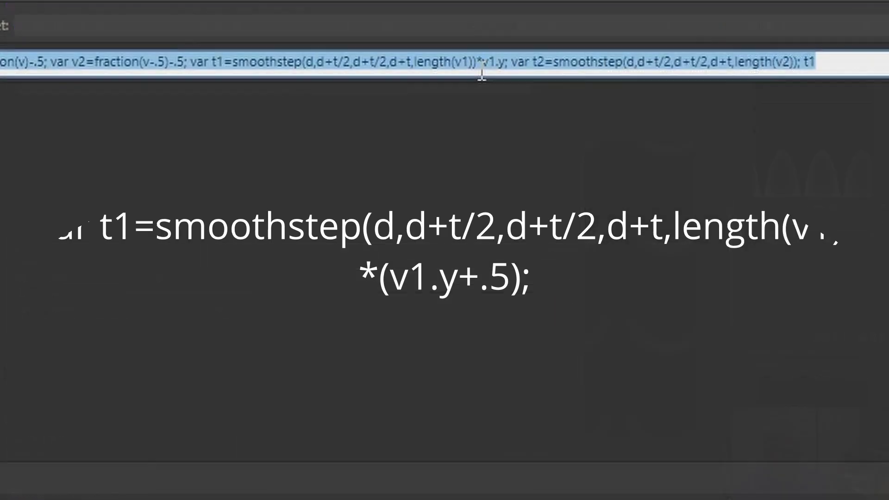
key(Right)
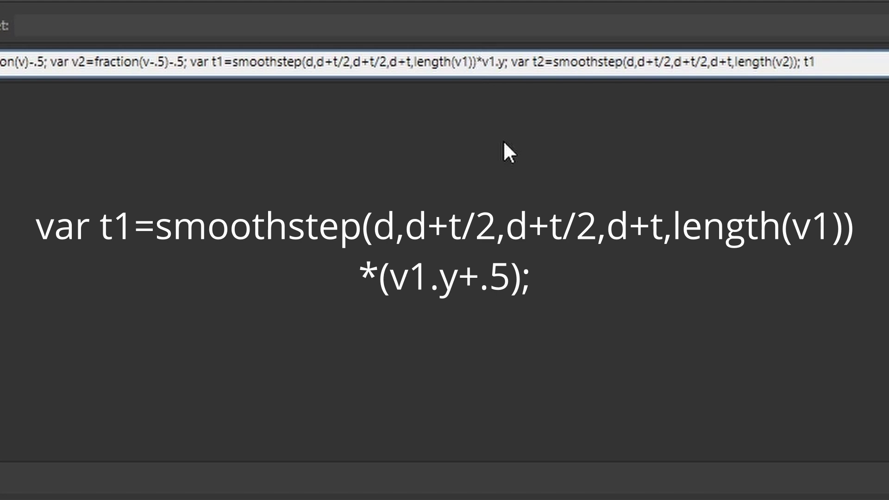
text(()
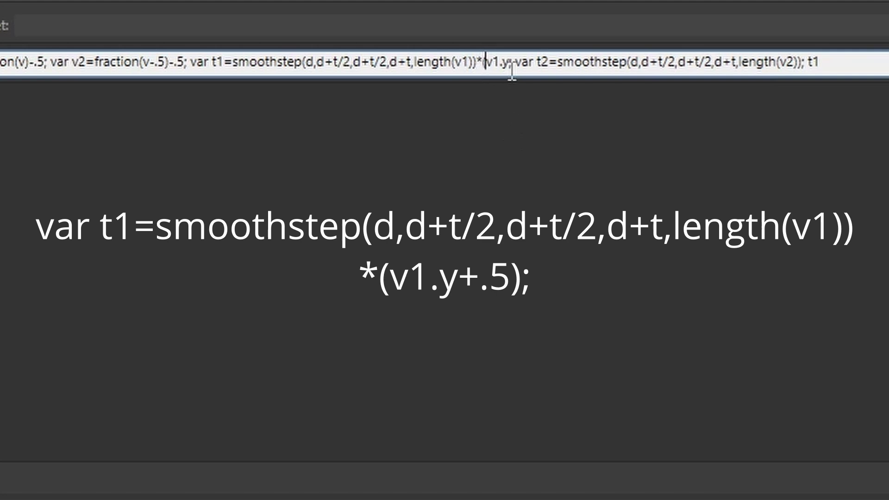
key(Right)
key(Right)
key(Right)
key(Right)
text(+.)
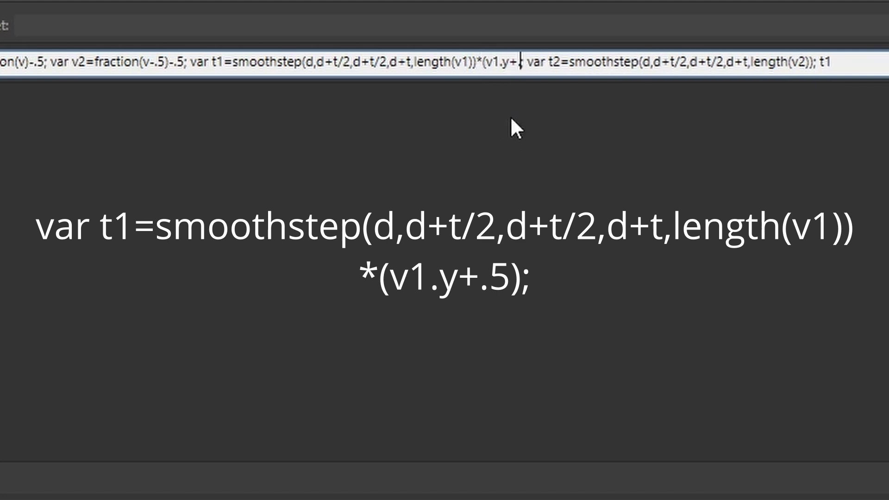
text(5))
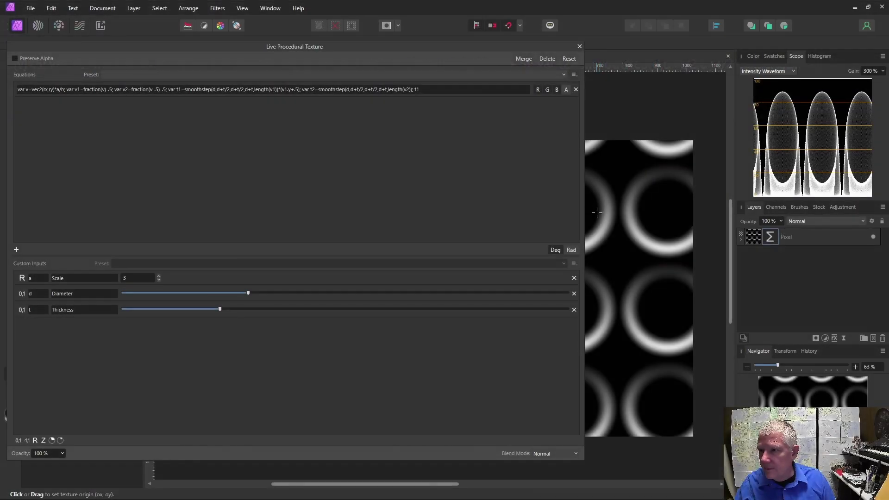
drag(582, 210, 299, 197)
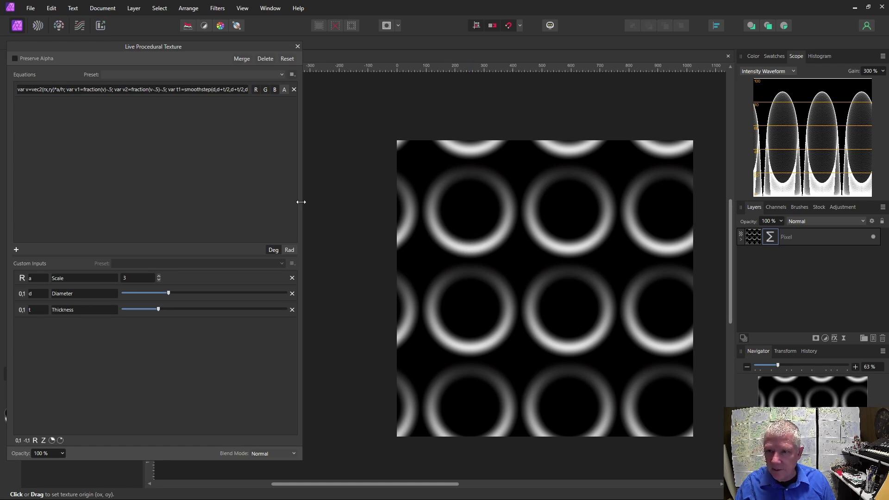
drag(301, 202, 278, 198)
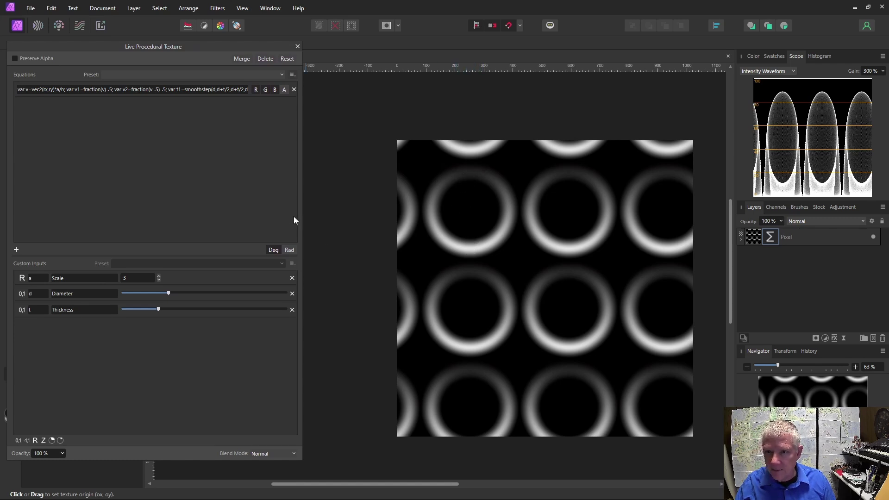
Step: Widen the dialog and multiply the smoothstep expression of the var t2 declaration by (-v2.y+.5)
drag(301, 220, 607, 222)
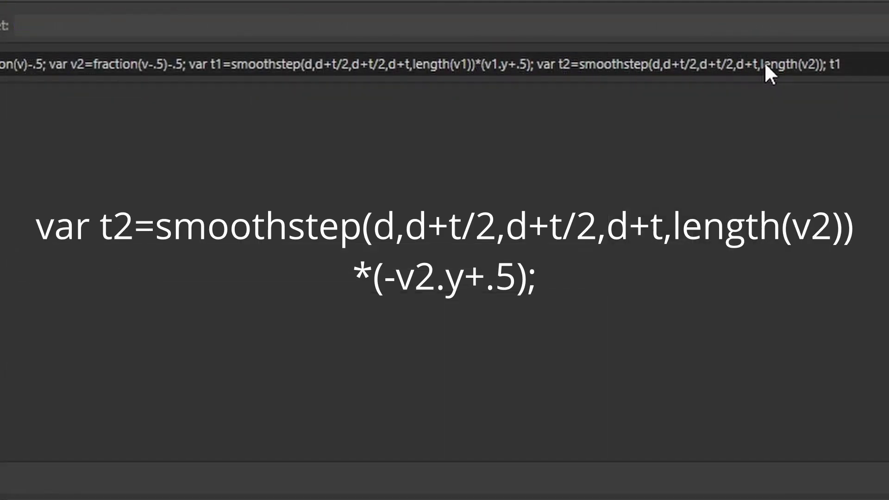
click(823, 64)
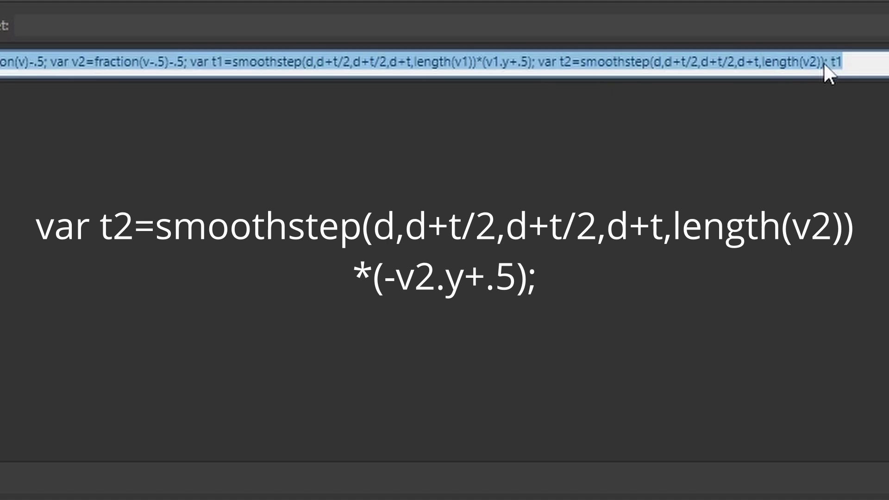
click(823, 64)
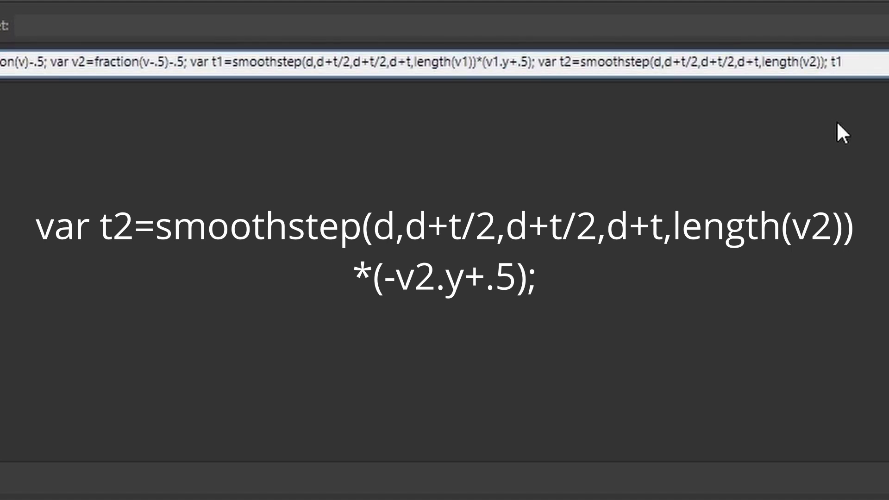
text(*)
text((-v)
text(2.)
text(y+.5)
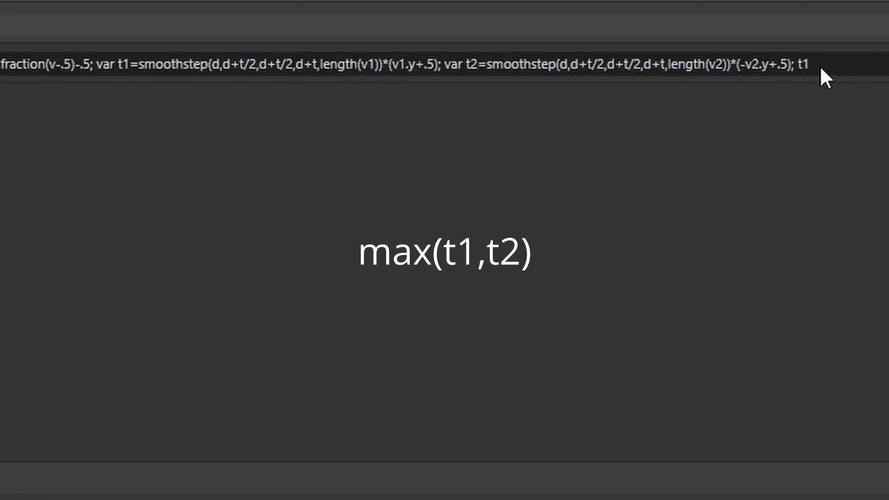
Step: Replace the final t1 output with max(t1,t2), apply it and fine-tune Diameter so the rings overlap as chain links
click(820, 66)
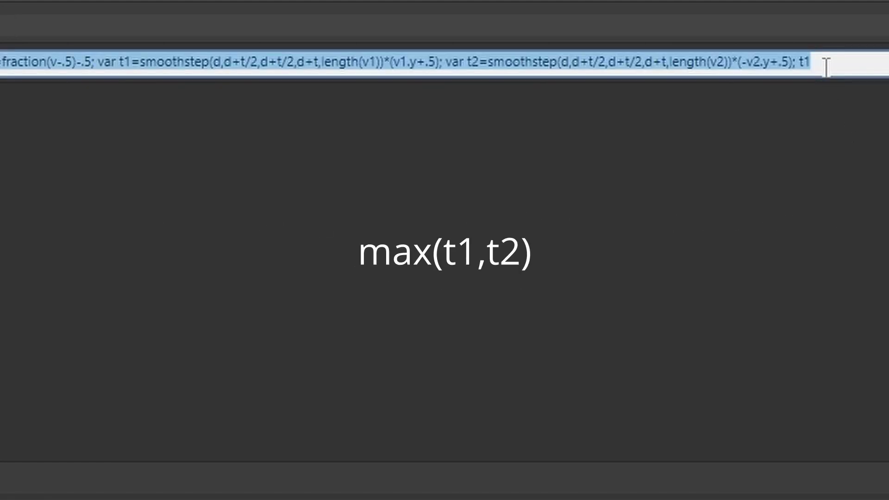
click(826, 65)
key(BackSpace)
key(BackSpace)
key(BackSpace)
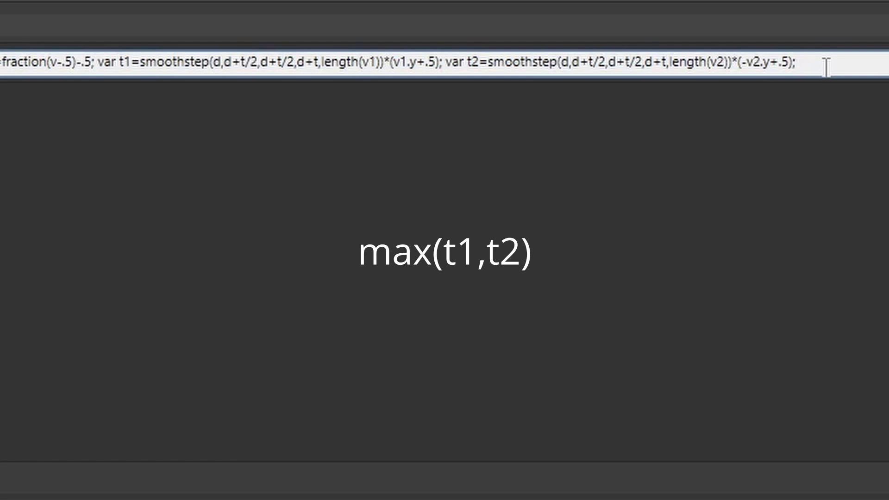
text(max(t1,t2)
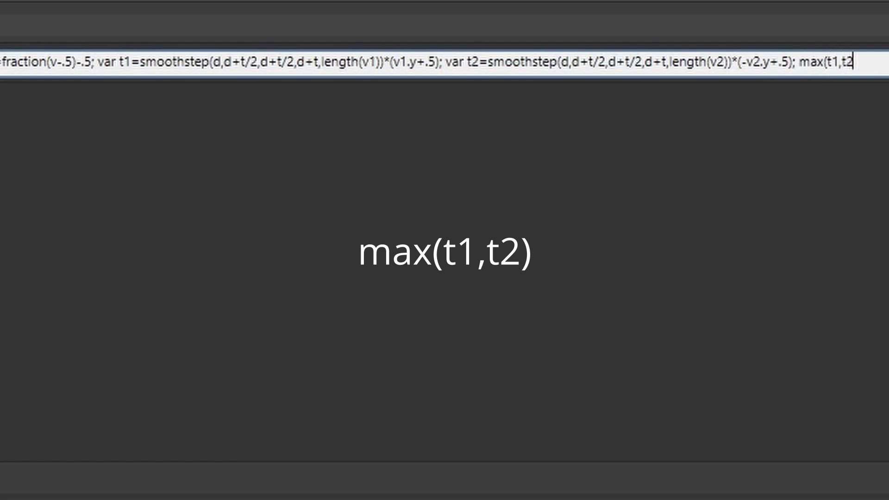
key(Return)
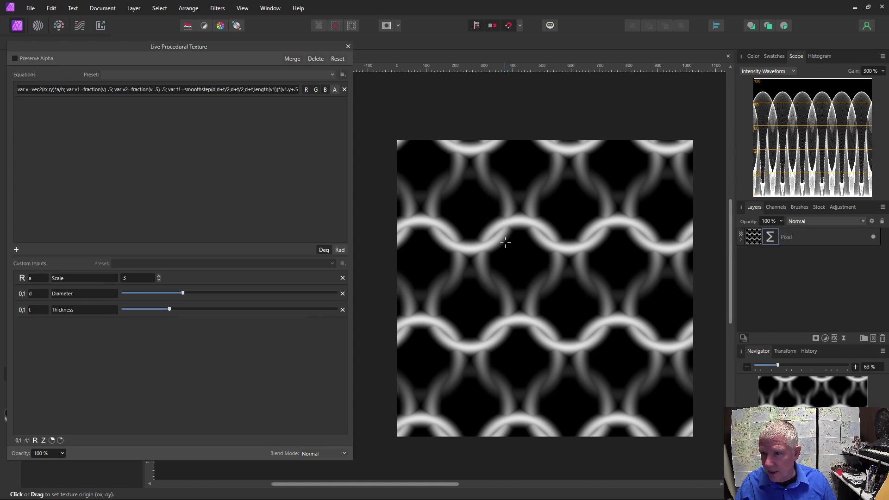
drag(184, 295, 191, 295)
drag(192, 296, 185, 297)
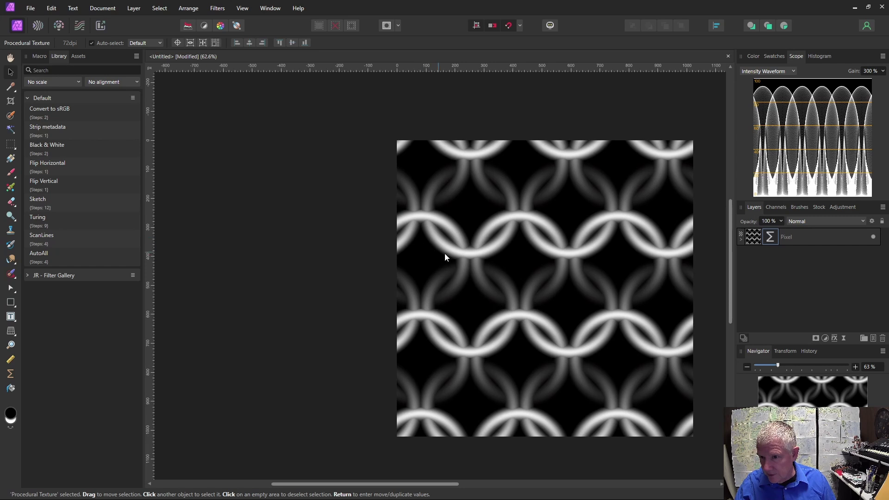
Step: Reopen the live procedural texture and add a second equation for the alpha channel only, containing a copy of the first equation
double_click(771, 237)
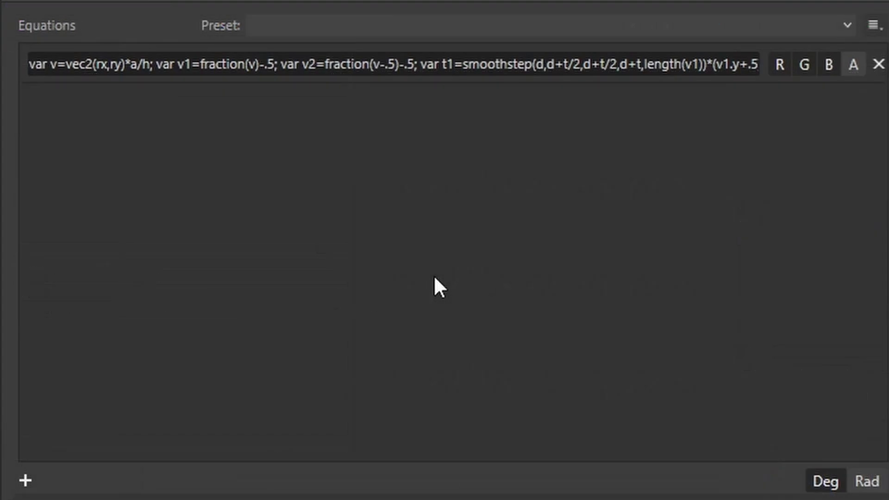
click(26, 481)
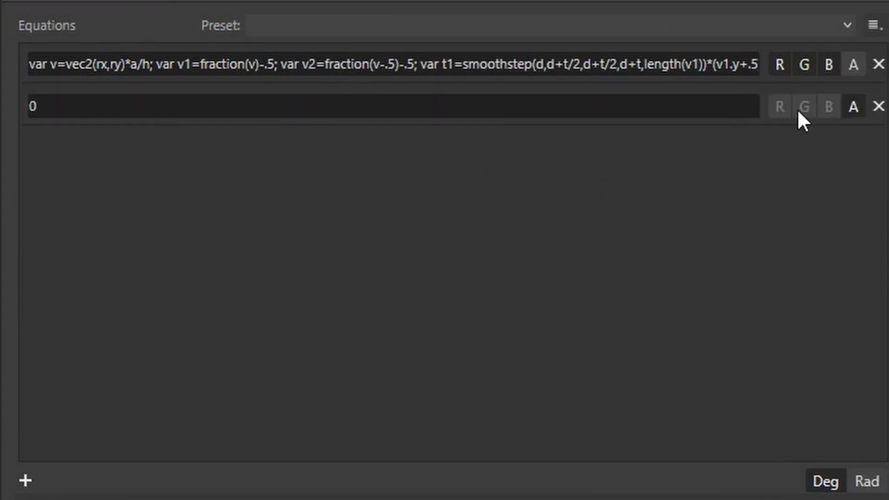
click(476, 60)
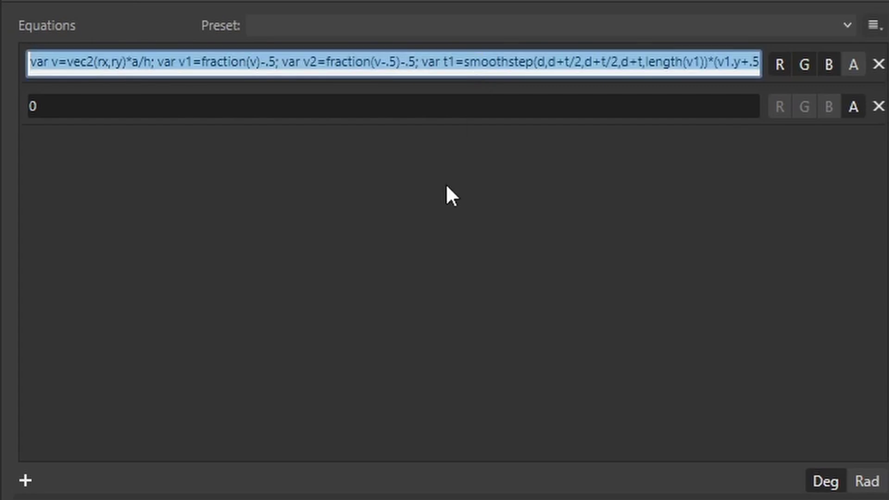
click(252, 107)
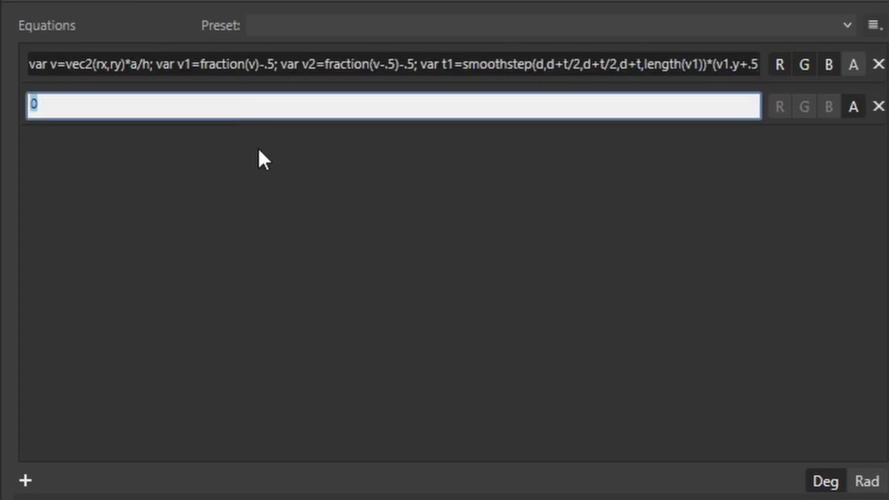
text(var v=vec2(rx,ry)*a/h; var v1=fraction(v)-.5; var v2=fraction(v-.5)-.5; var t1=smoothstep(d,d+t/2,d+t/2,d+t,length(v1))*(v1.y+.5); var t2=smoothstep(d,d+t/2,d+t/2,d+t,length(v2))*(-v2.y+.5); max(t1,t2))
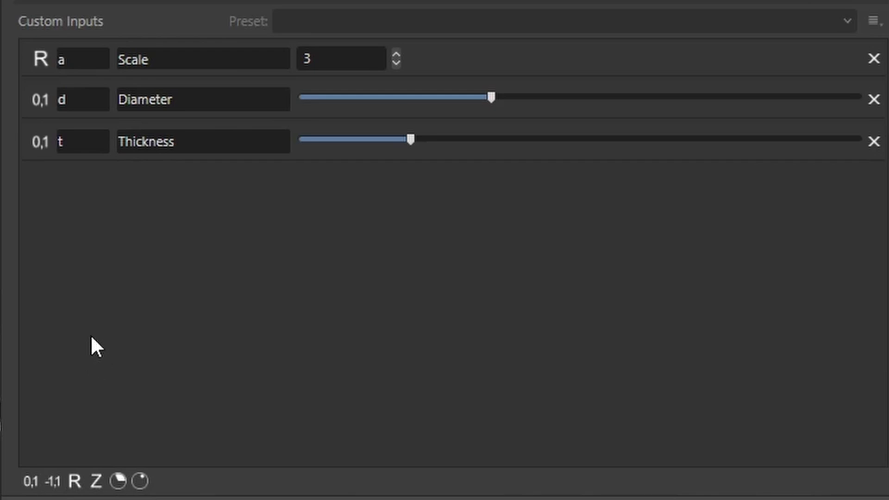
Step: Add a 0,1 custom input with the variable e and name it Edge
click(30, 482)
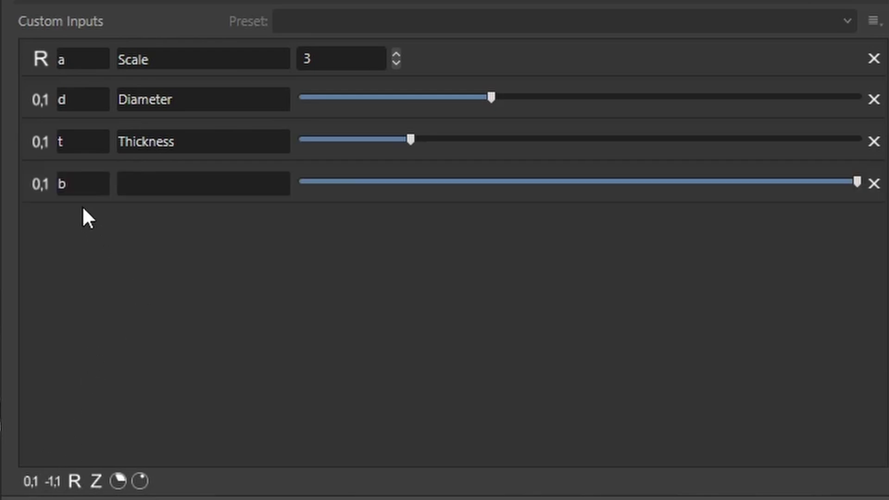
text(e)
click(170, 184)
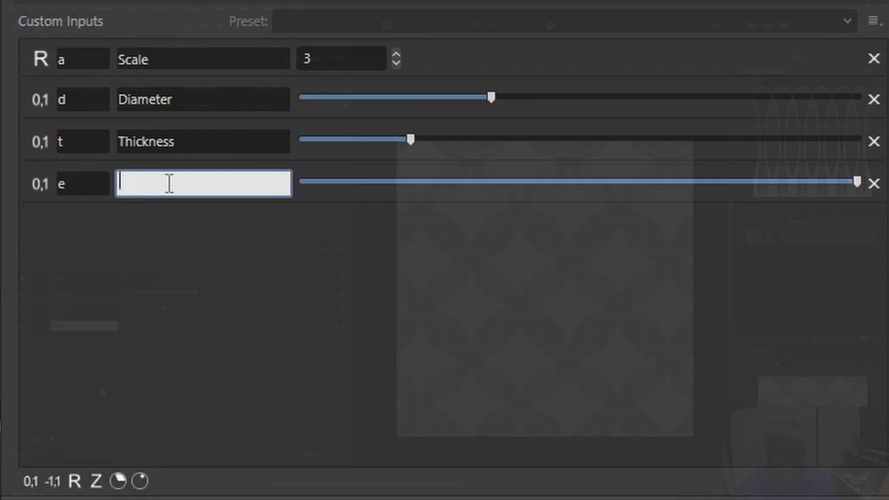
text(Edge)
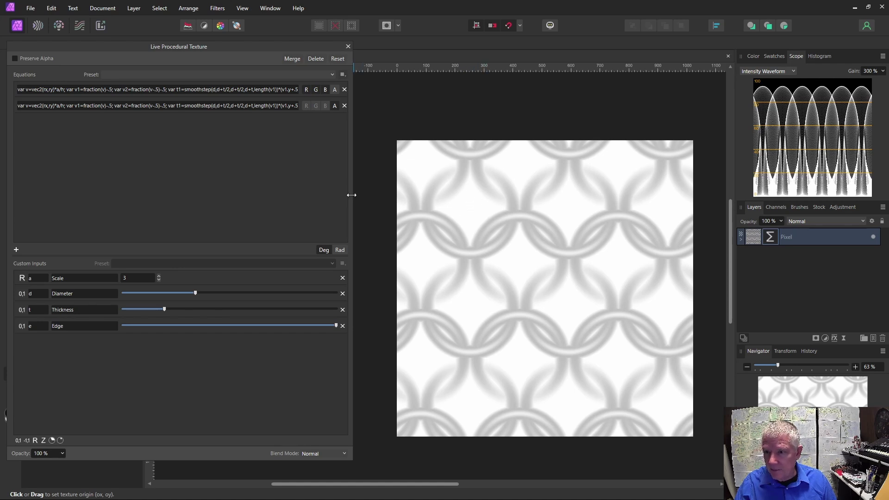
Step: Wrap the final max(t1,t2) of the second, alpha-only equation as smoothstep(0,e,max(t1,t2)) and apply it
drag(351, 194, 635, 190)
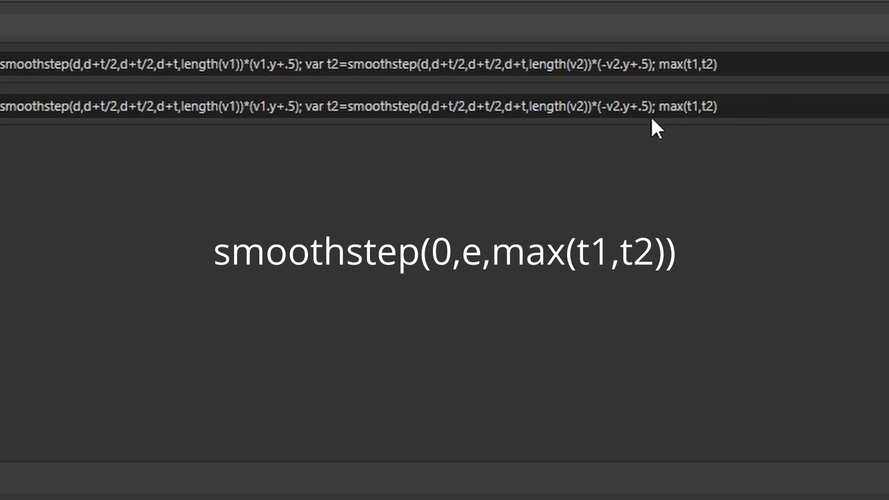
click(661, 109)
click(661, 108)
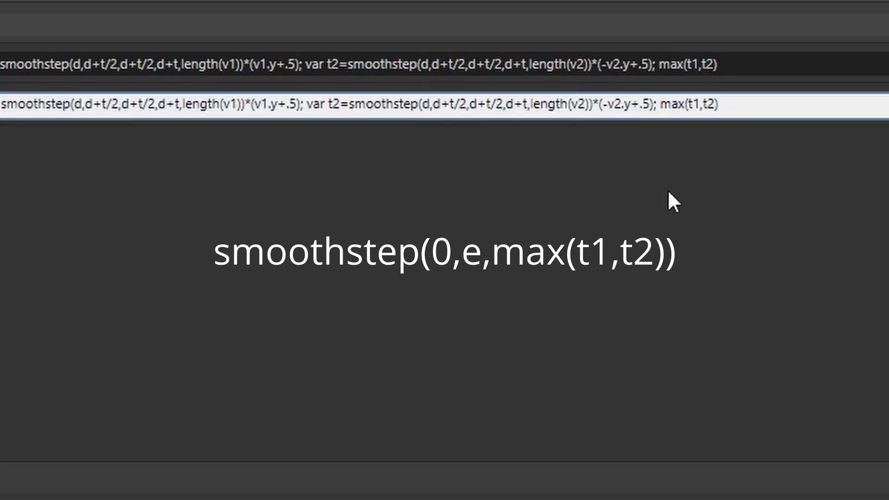
text(smoot)
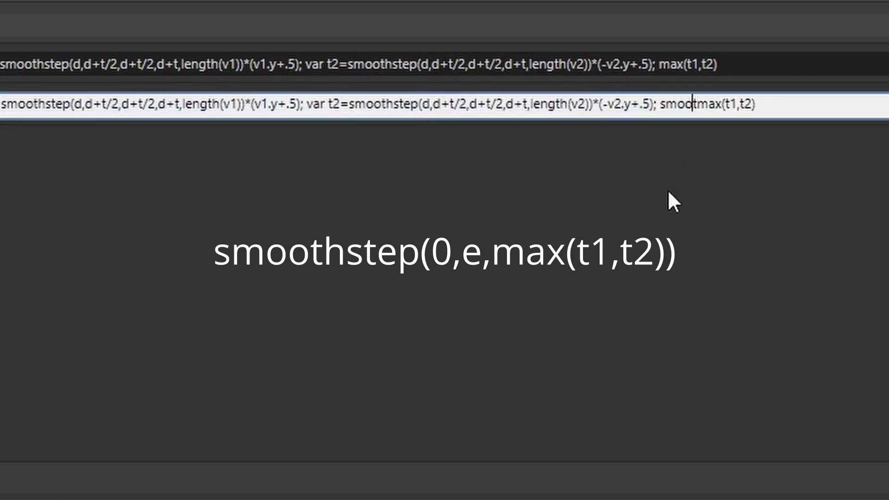
text(hstep()
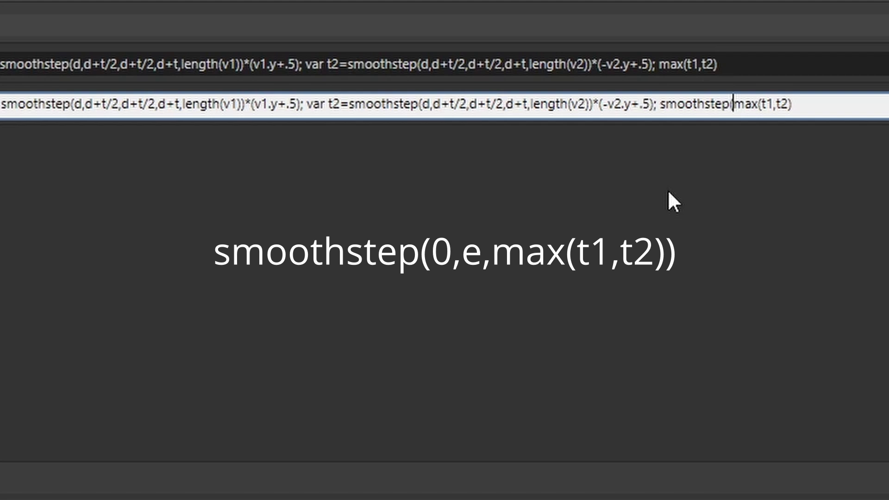
text(0,e)
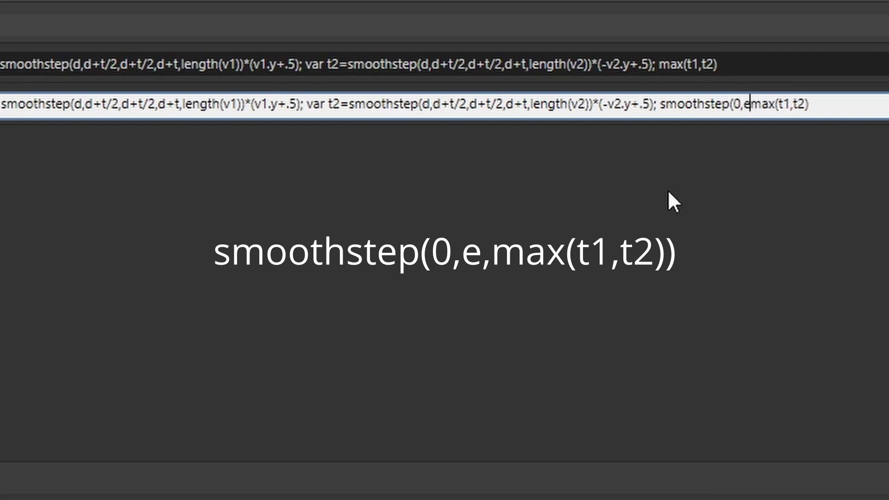
text(,)
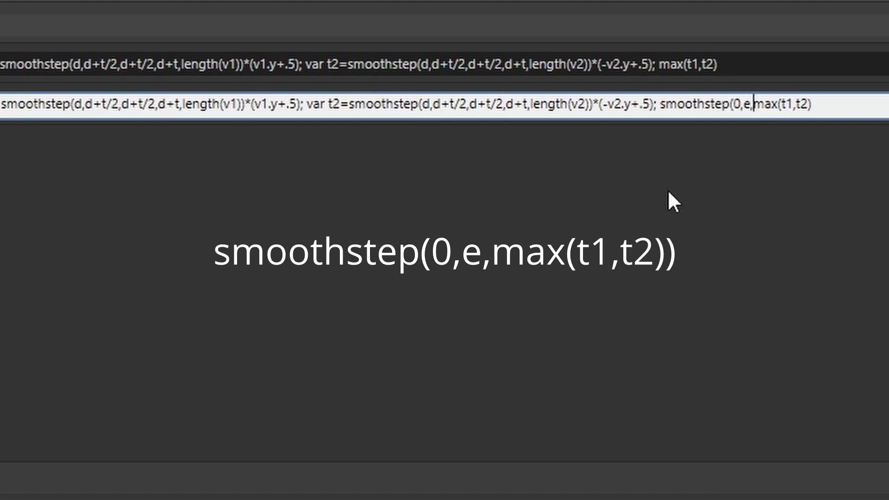
click(842, 99)
text())
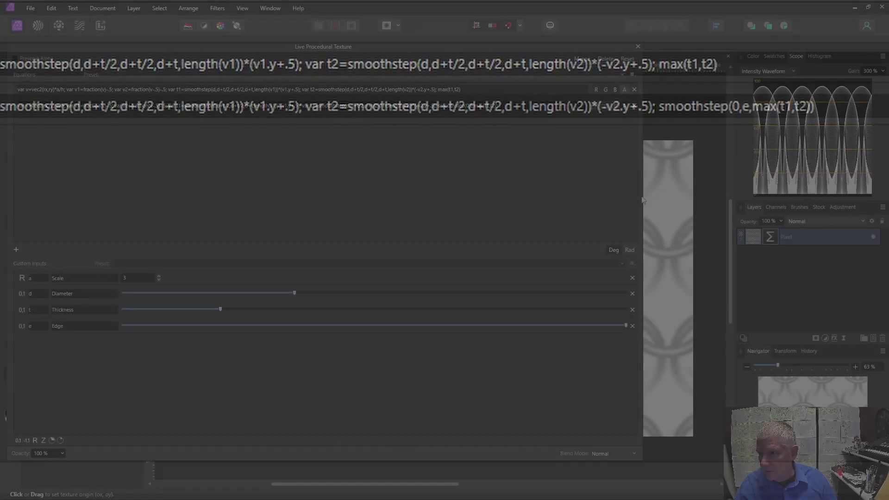
Step: Narrow the procedural texture dialog, lower Edge to just above zero for crisp ring outlines, and close the dialog
drag(639, 192, 239, 190)
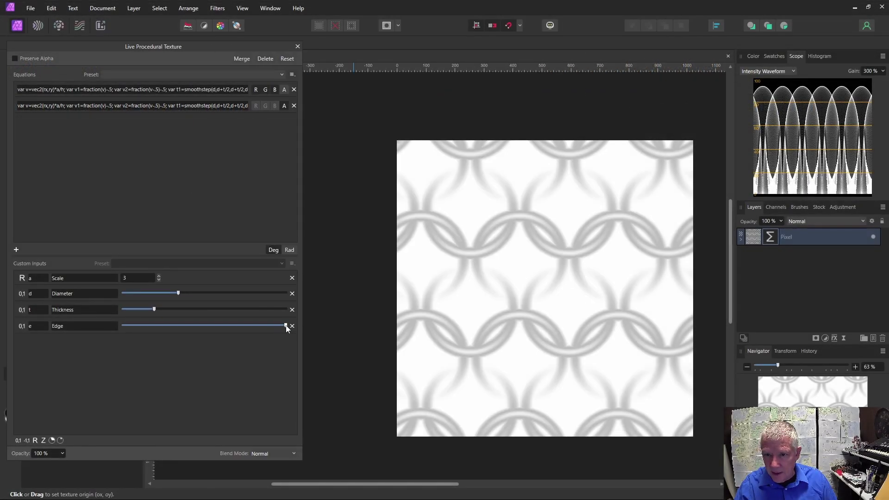
drag(285, 326, 126, 326)
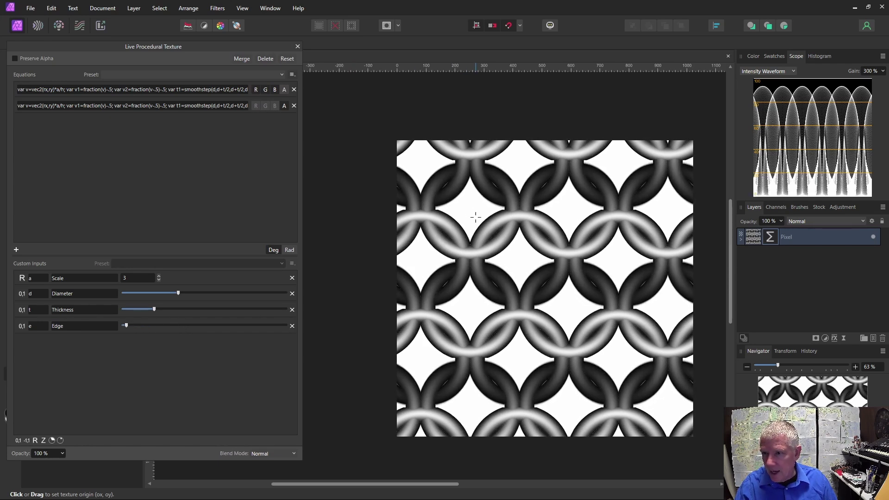
click(298, 46)
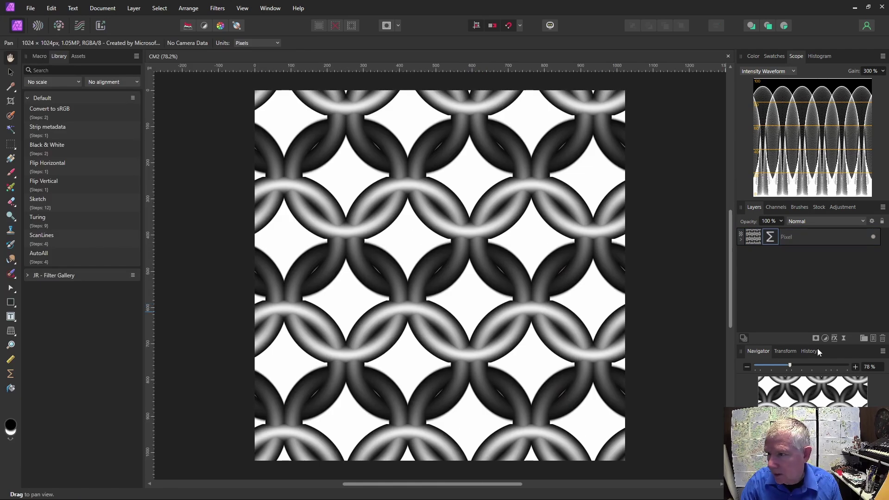
Step: Add a new pixel layer below the ring texture layer and flood-fill it with black as the background
click(873, 338)
drag(758, 237, 759, 277)
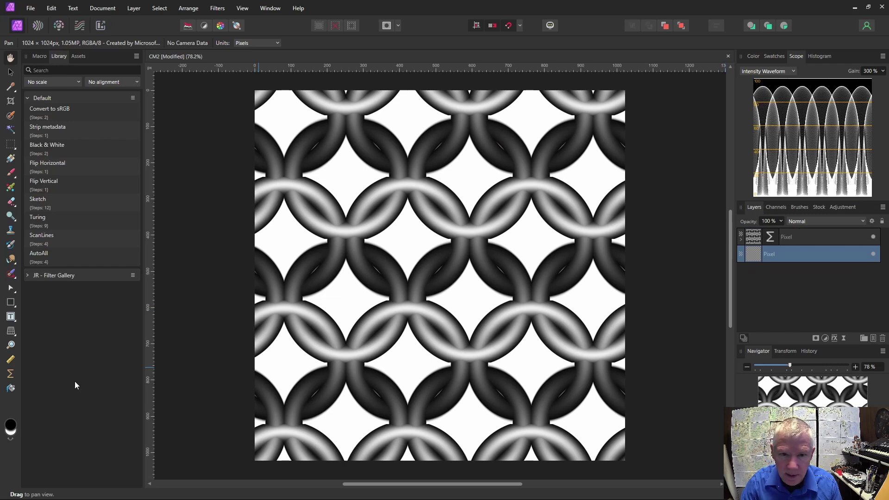
click(11, 388)
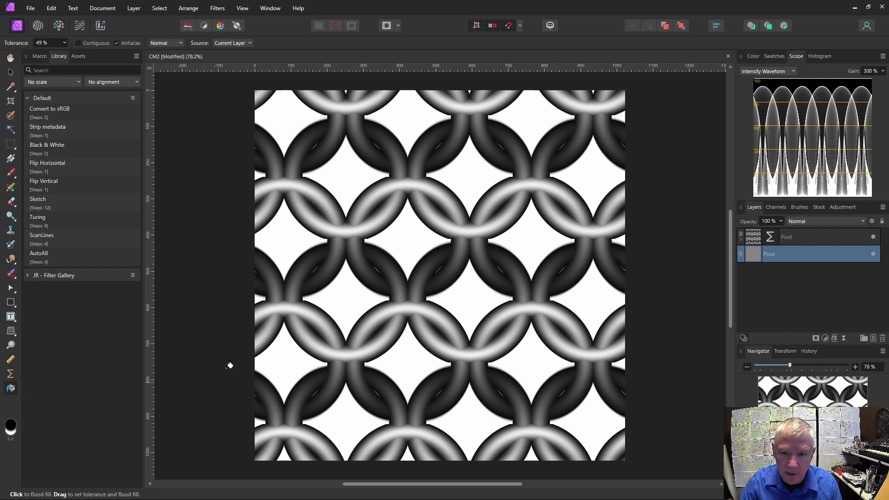
click(410, 355)
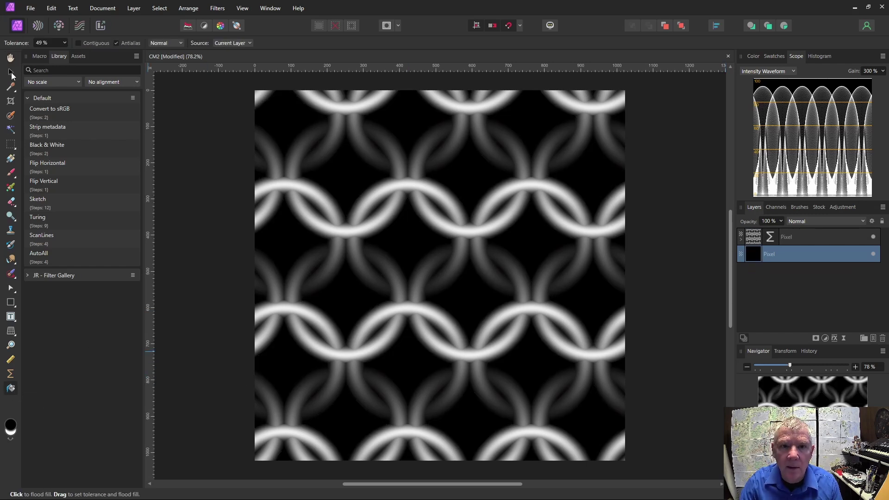
click(11, 71)
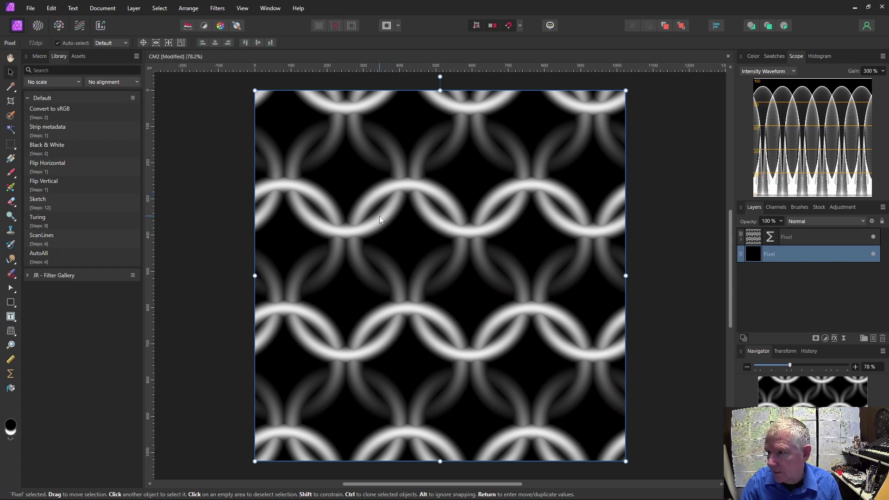
Step: Add a default Gradient Map adjustment above the ring texture layer
click(794, 237)
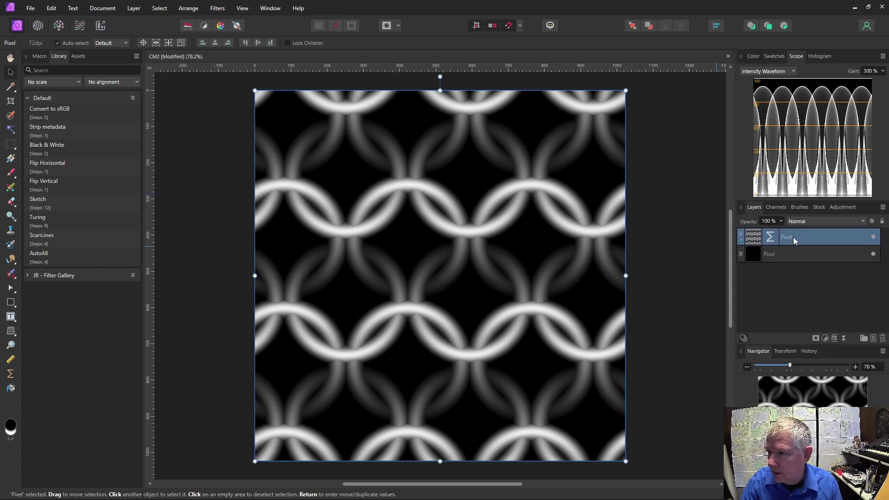
click(848, 207)
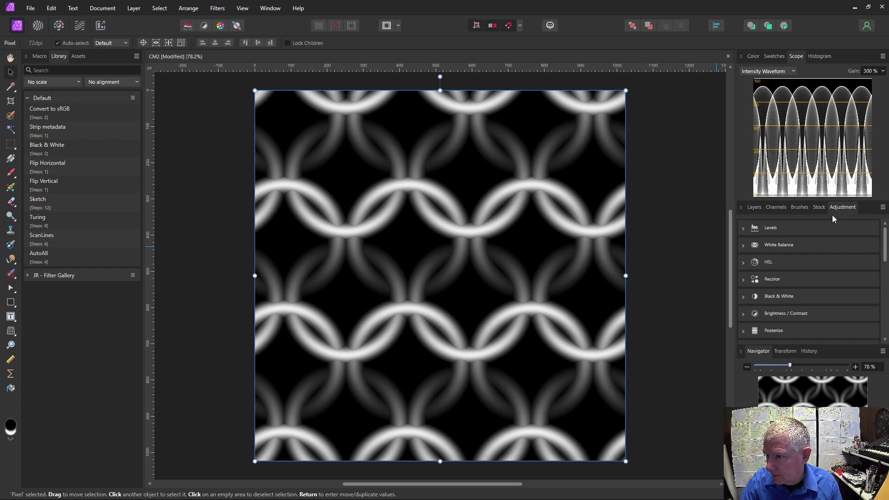
scroll(770, 274, down, 5)
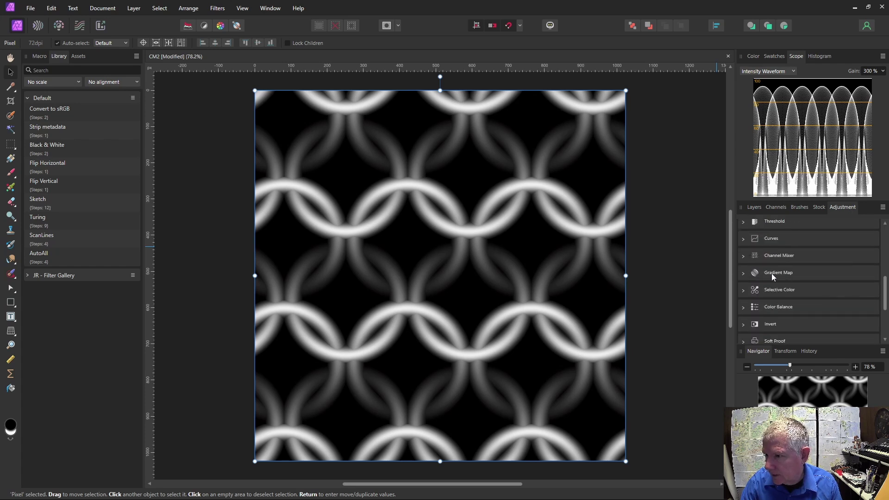
click(757, 273)
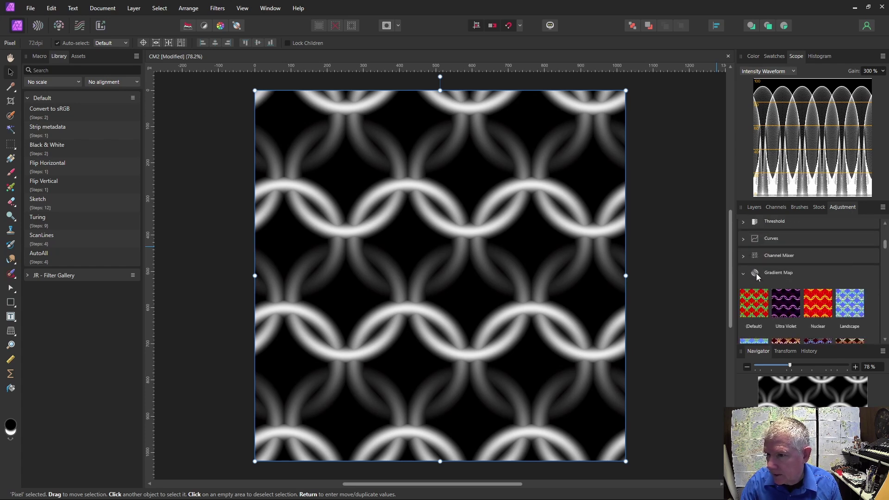
click(758, 303)
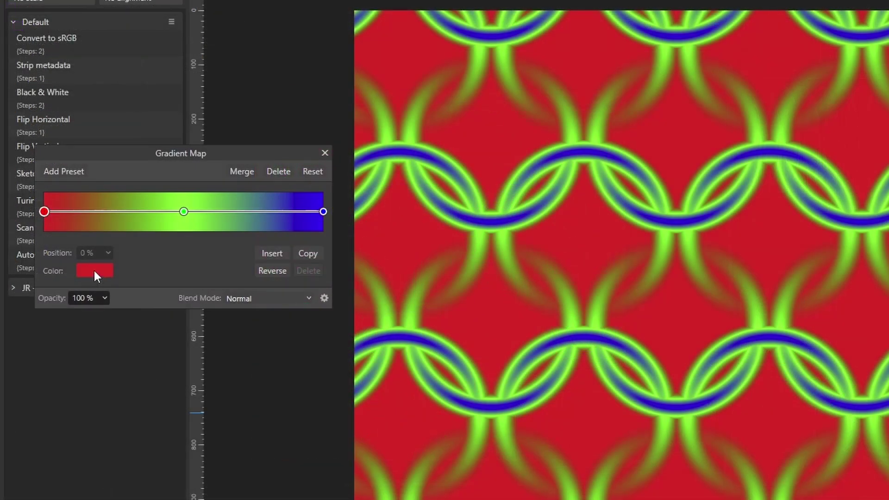
Step: Set the gradient map's first stop to black and its last stop to a pale blue of HSL 211, 68, 84
click(94, 272)
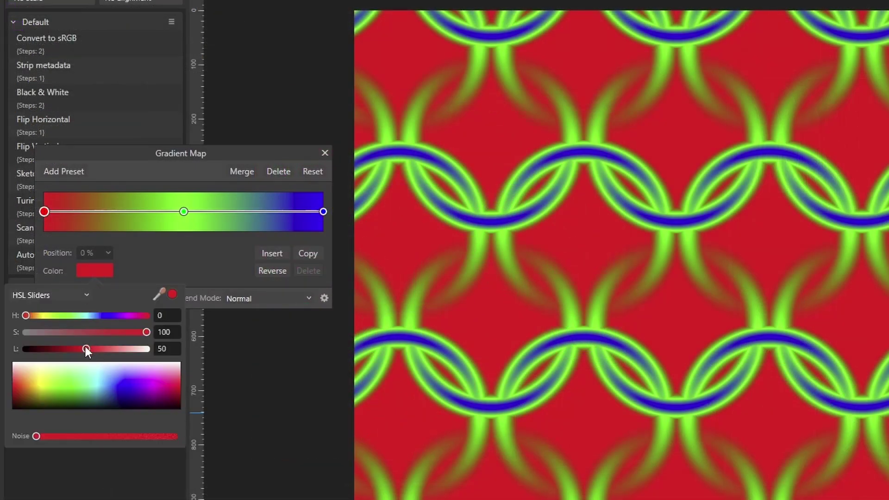
drag(86, 348, 7, 347)
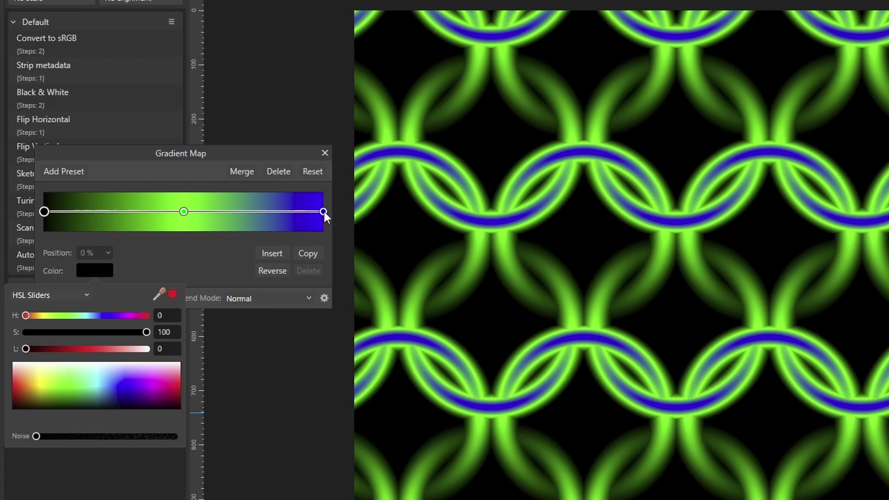
click(324, 212)
click(99, 273)
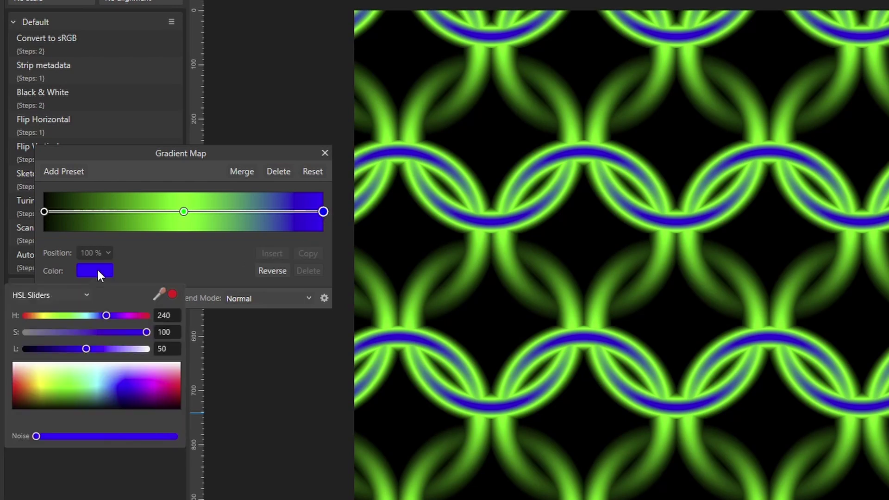
drag(85, 350, 110, 331)
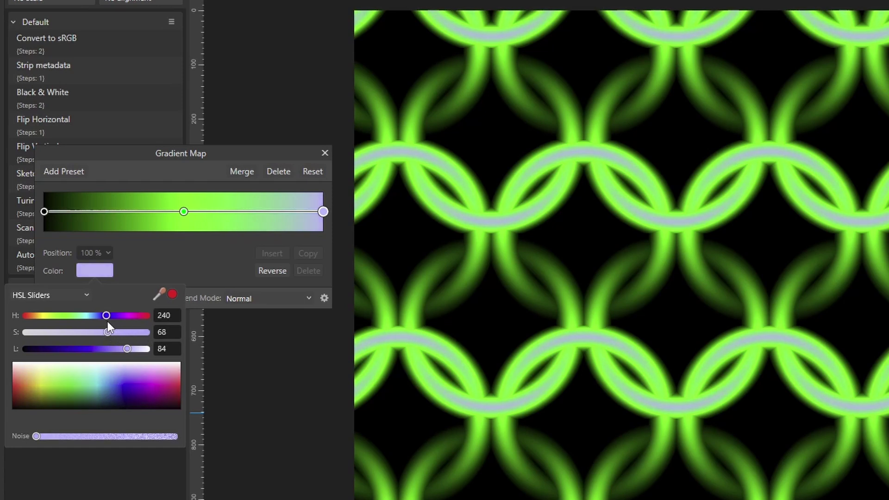
drag(105, 314, 96, 315)
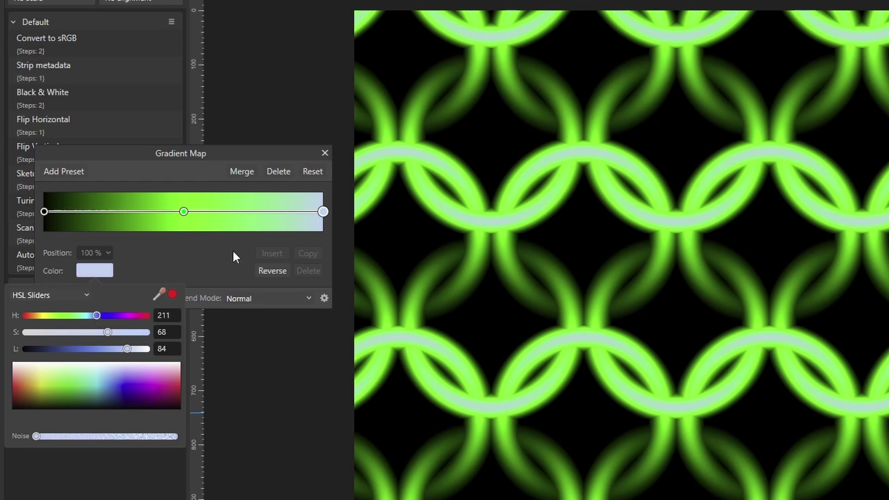
Step: Recolor the gradient map's middle stop to a very dark reddish brown of HSL 4, 32, 10
click(183, 212)
click(184, 212)
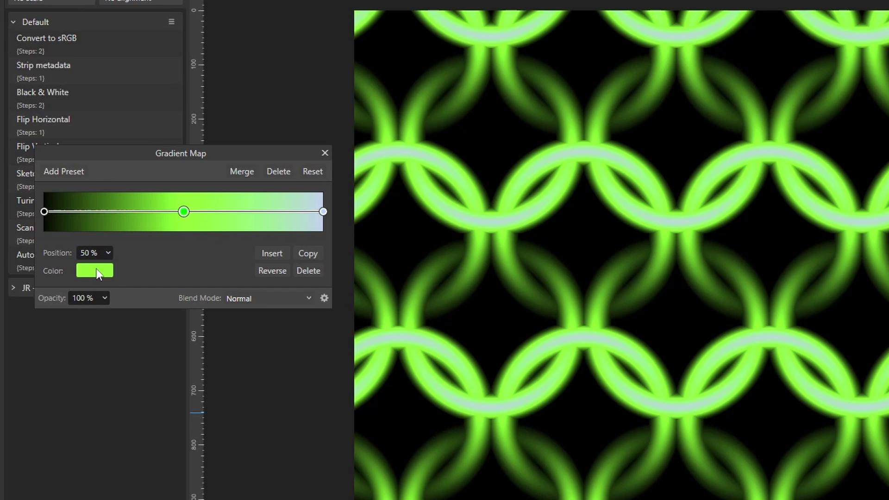
click(97, 271)
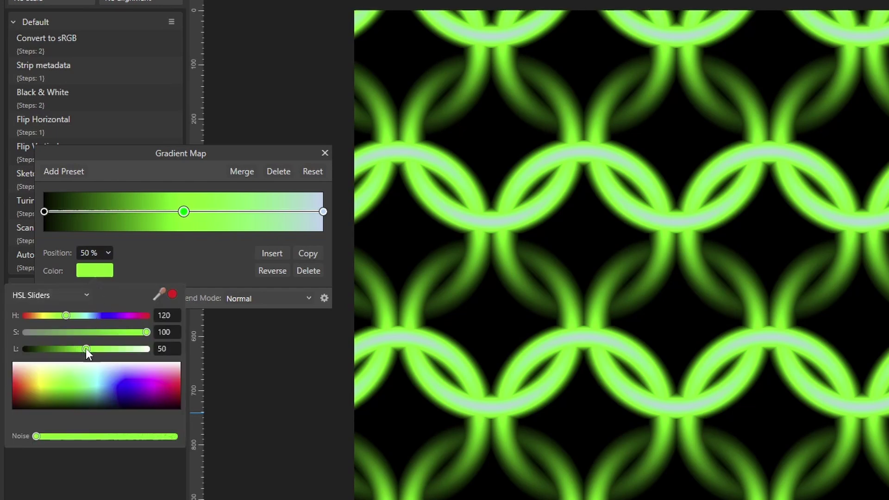
drag(85, 348, 37, 349)
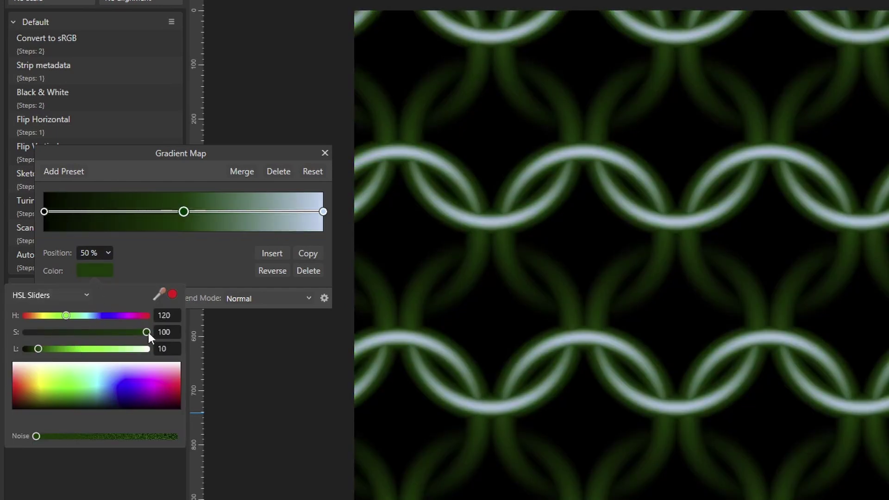
drag(66, 316, 27, 316)
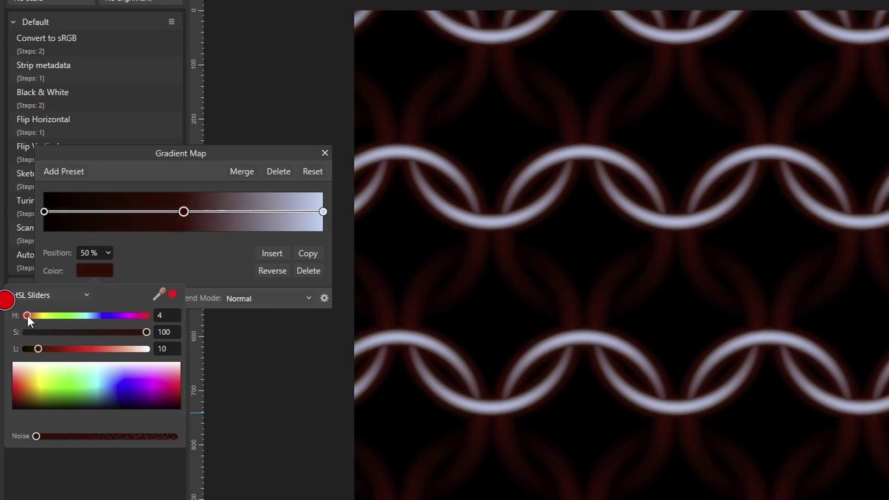
drag(146, 332, 64, 333)
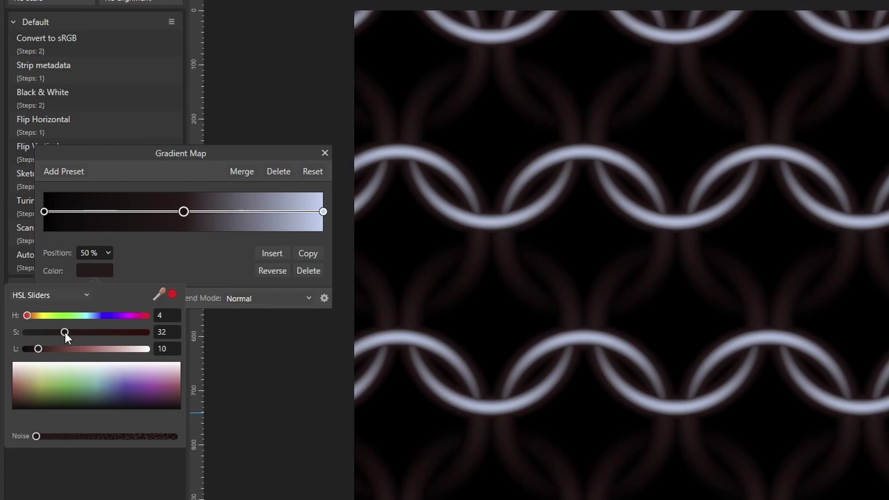
Step: Move the middle stop to 61% and add a darker brown stop at 30% with hue 21 and lightness 5
drag(184, 211, 213, 210)
click(127, 212)
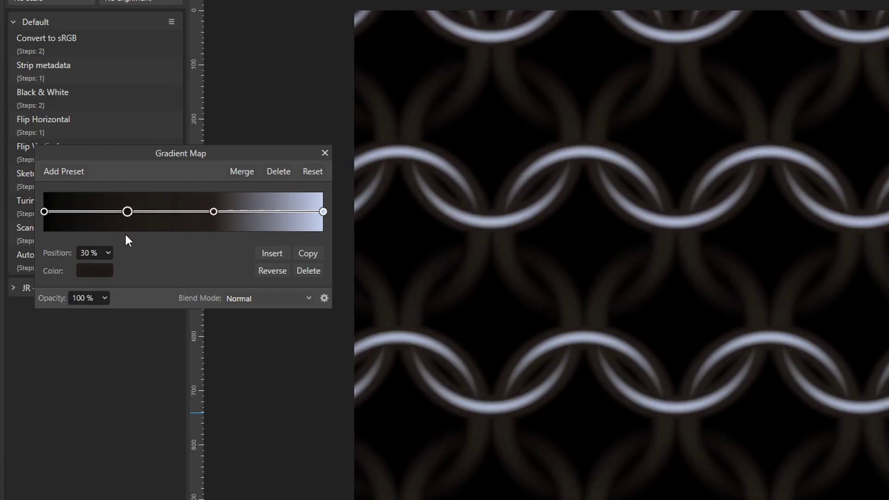
click(95, 270)
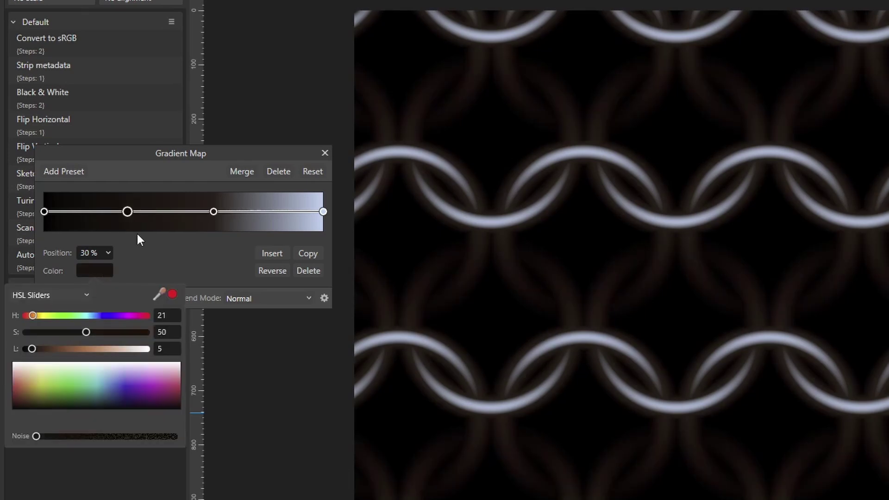
drag(85, 332, 93, 332)
Step: Move the 61% stop to 85%, recolor it to a warm brown of HSL 21, 21, 37, and close the Gradient Map settings
click(214, 210)
click(213, 211)
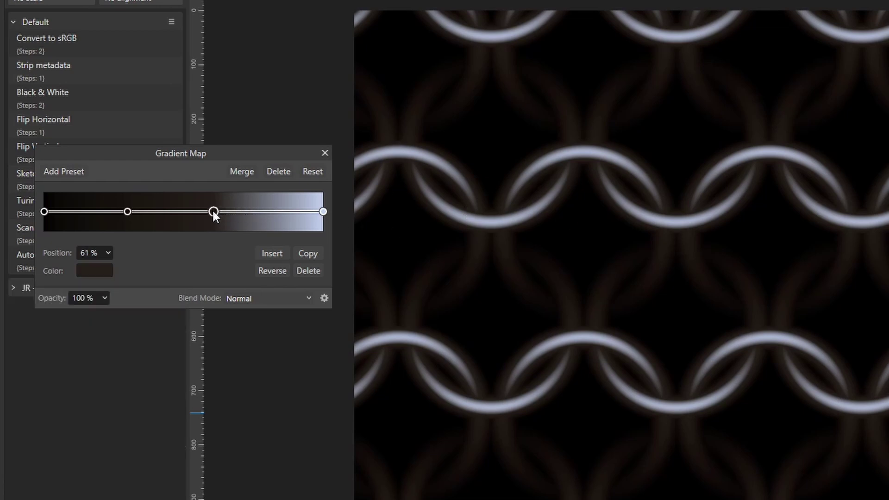
drag(213, 211, 270, 211)
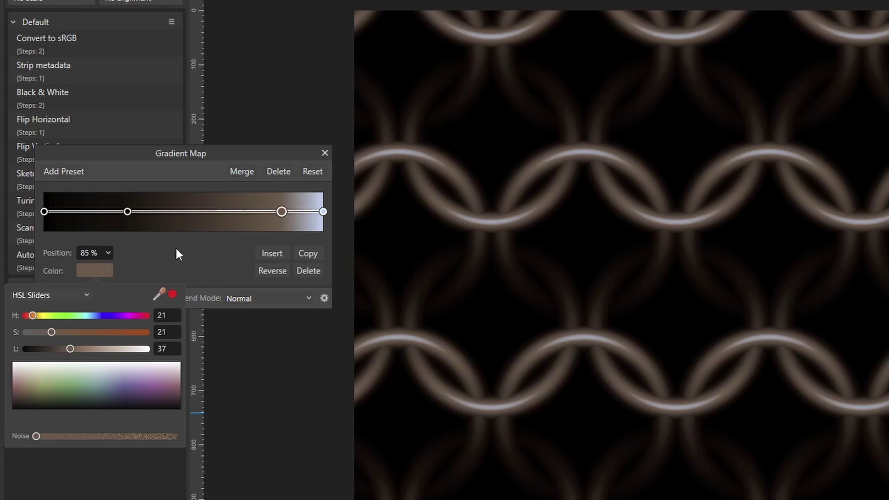
click(325, 153)
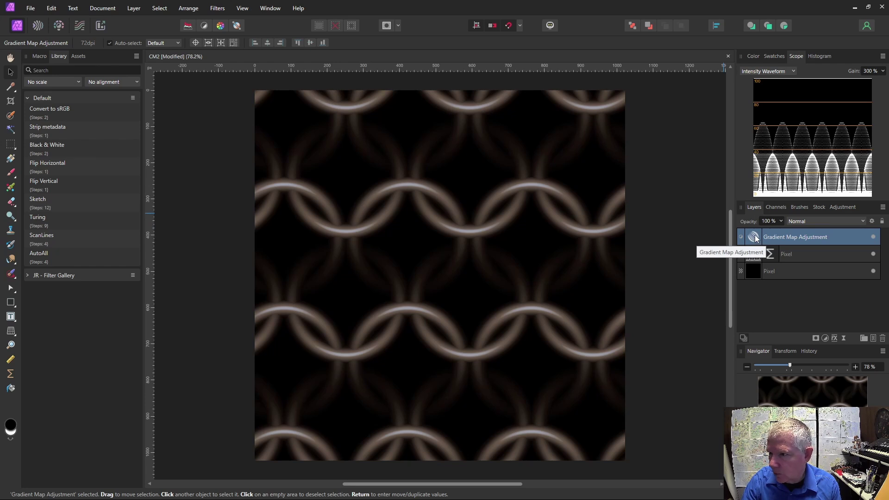
Step: Nest the Gradient Map adjustment inside the ring texture layer
drag(757, 239, 754, 254)
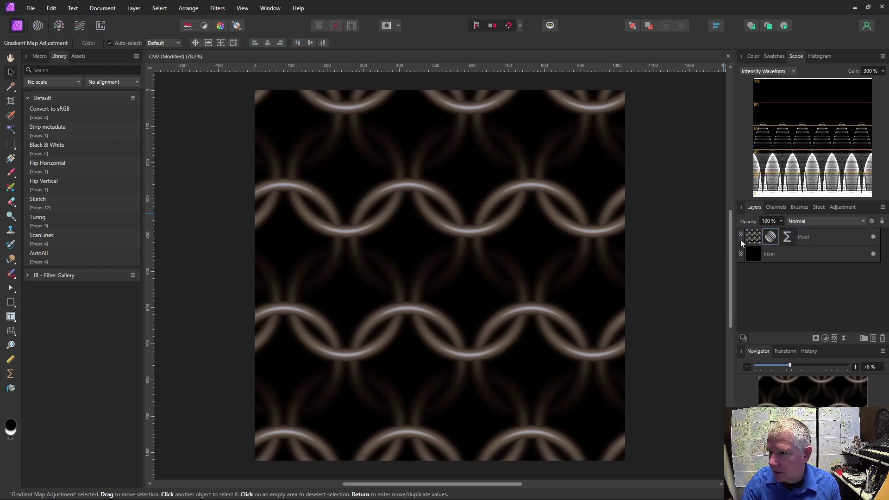
Step: Hide the Gradient Map nested in the ring texture layer and add a new default Gradient Map adjustment above that layer
click(740, 239)
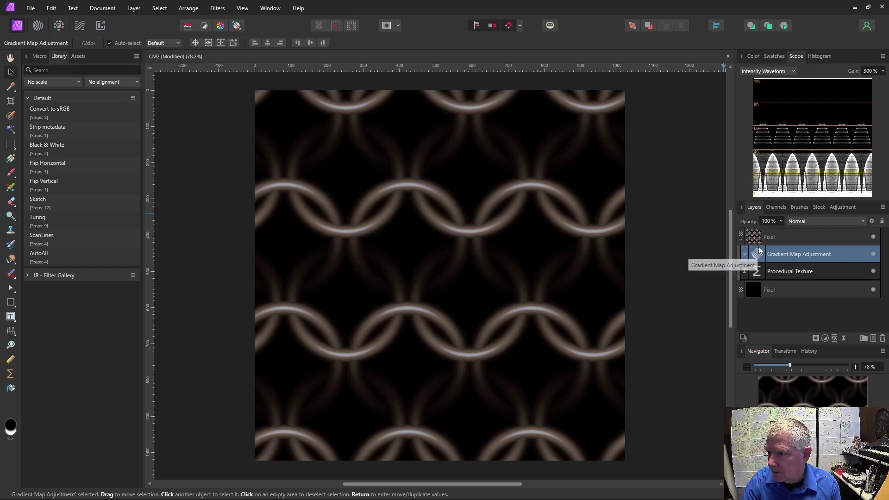
click(873, 254)
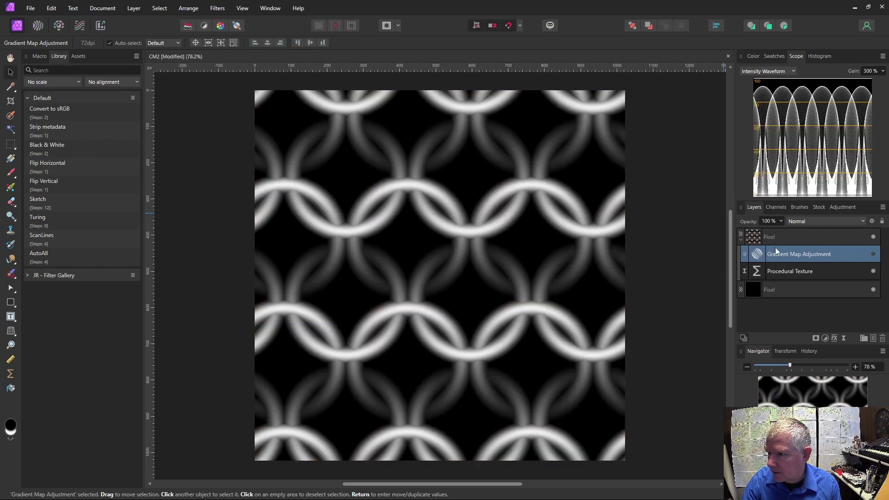
click(755, 238)
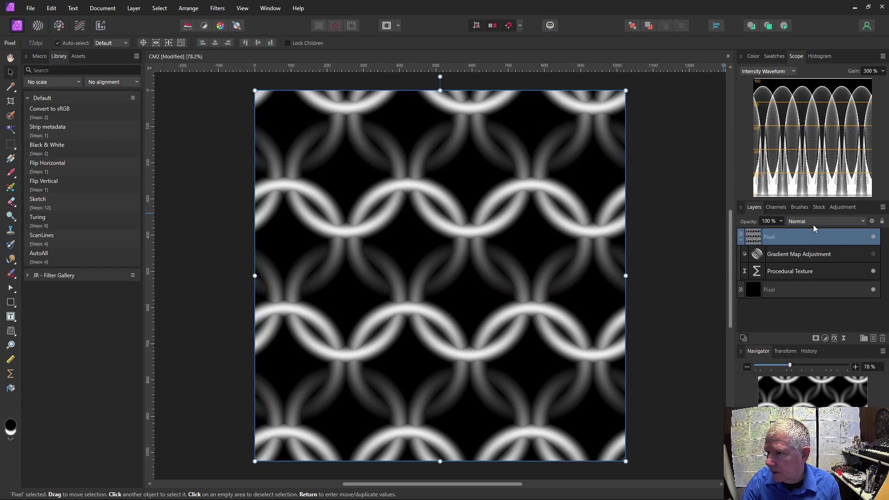
click(835, 207)
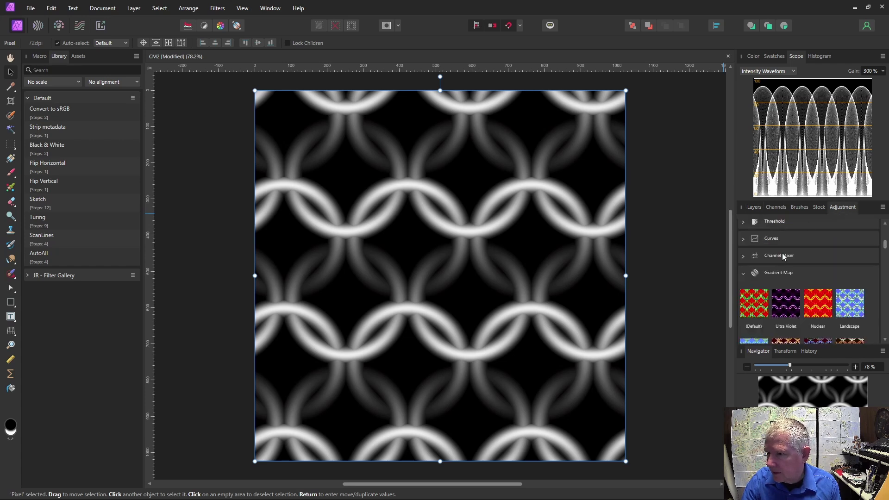
click(754, 301)
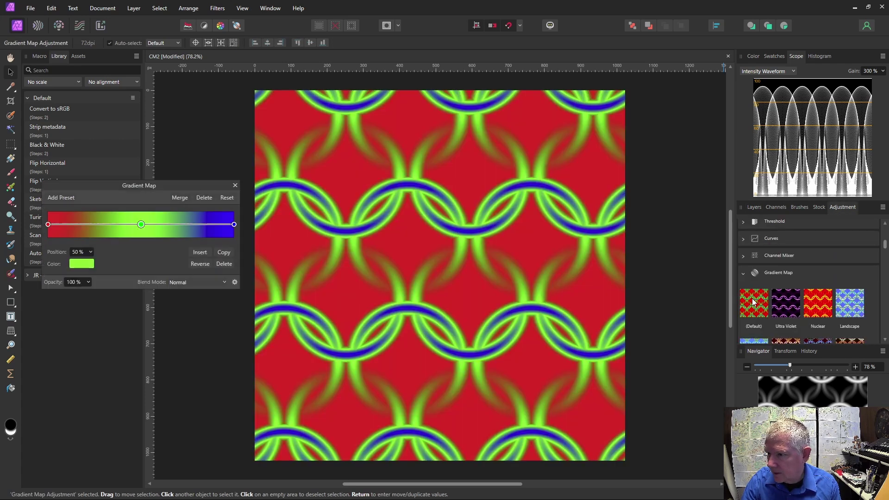
Step: Recolor the new gradient map's first stop to black by setting its lightness to 0
click(47, 225)
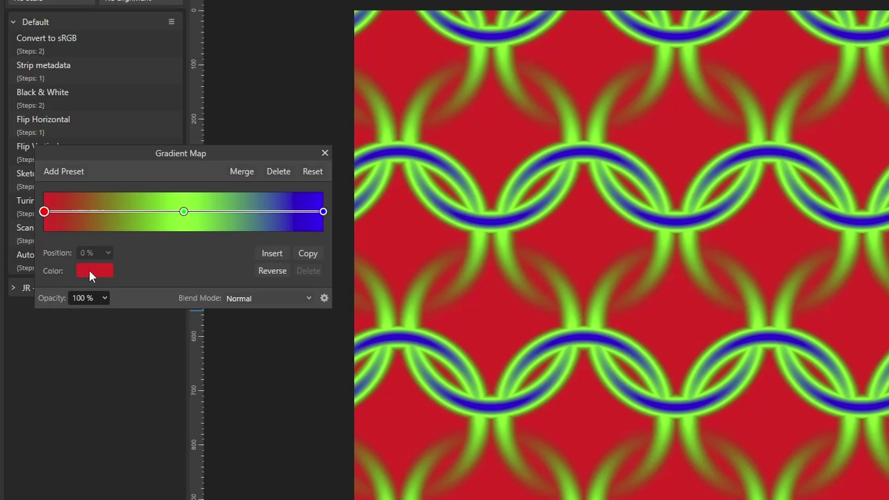
click(79, 267)
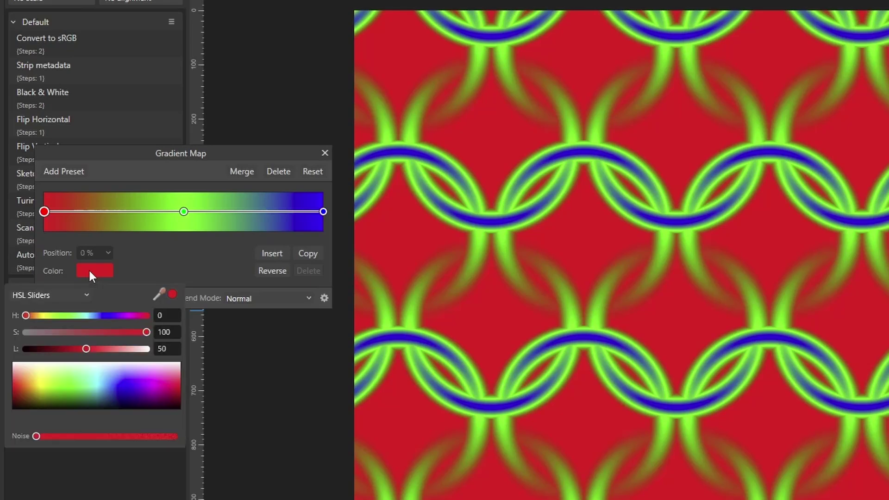
drag(86, 348, 22, 349)
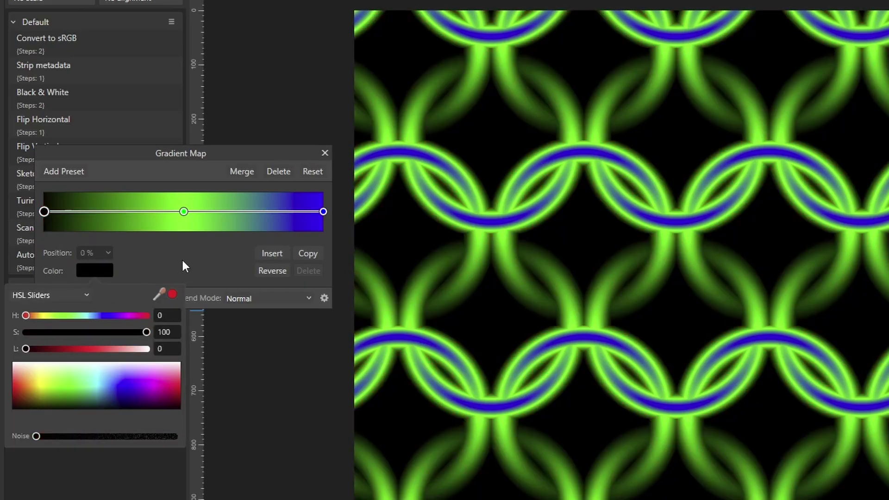
Step: Recolor the gradient map's end stop to a pale yellow of HSL 52, 89, 88
click(323, 212)
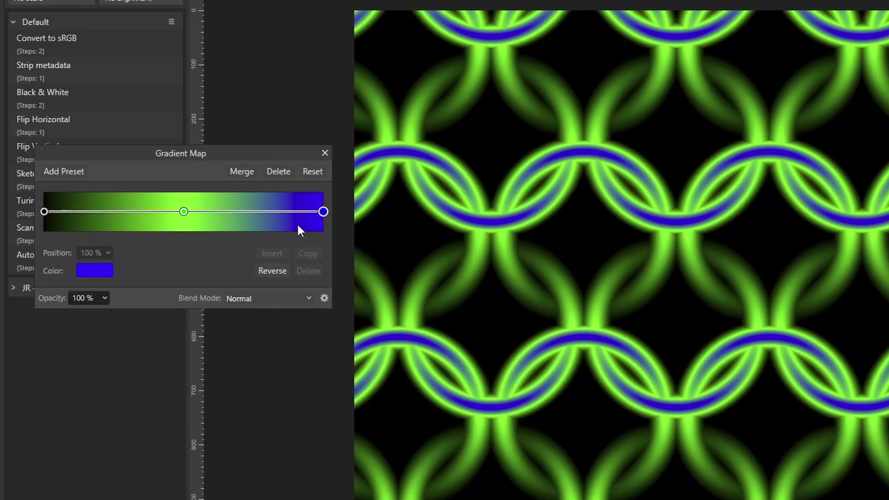
click(94, 267)
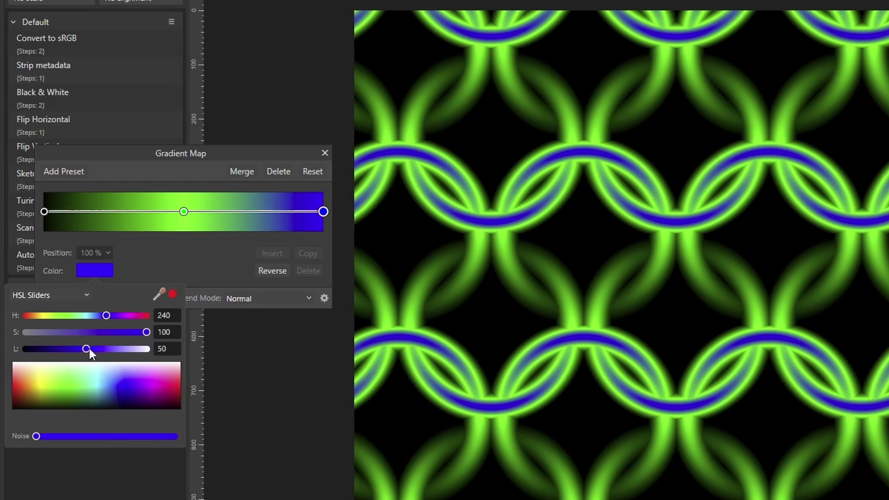
drag(89, 350, 149, 348)
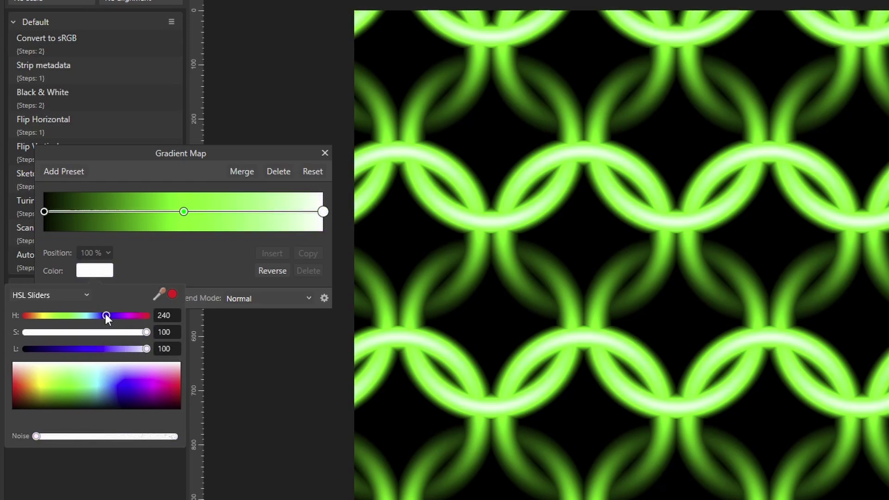
drag(106, 315, 43, 315)
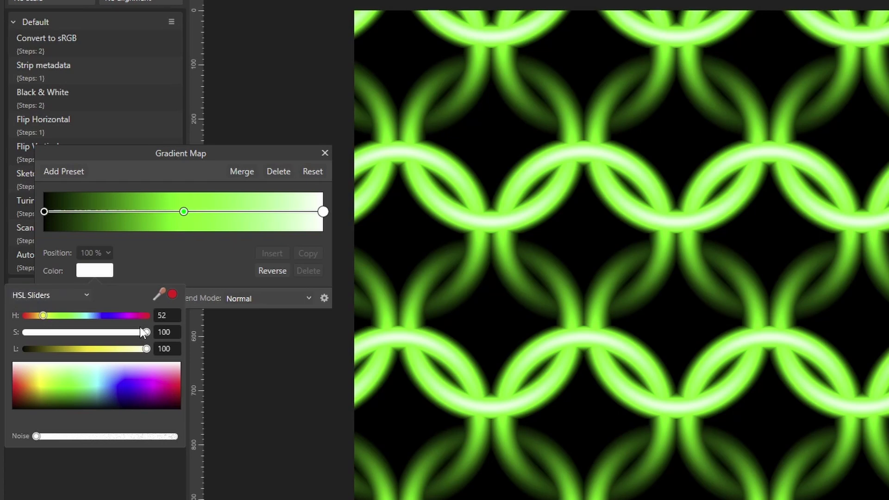
drag(147, 333, 133, 354)
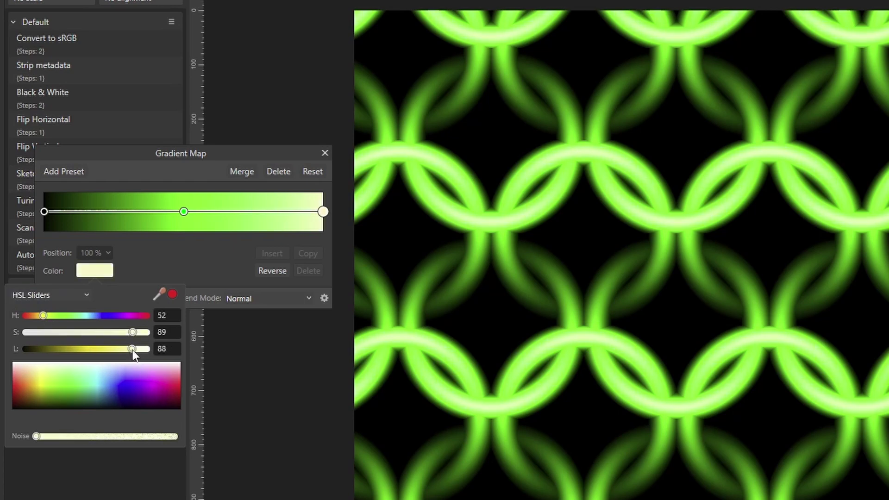
Step: Recolor the gradient map's 50% stop to gold with hue 39
click(185, 212)
click(185, 211)
click(100, 272)
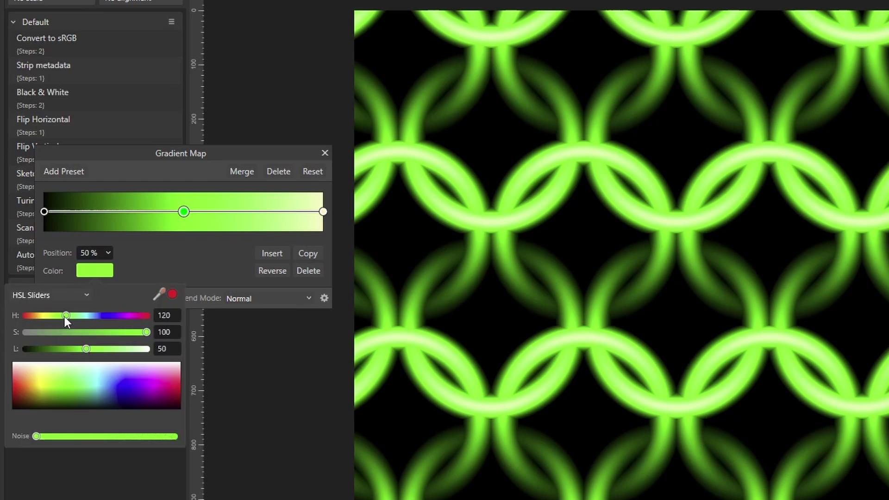
drag(65, 315, 40, 317)
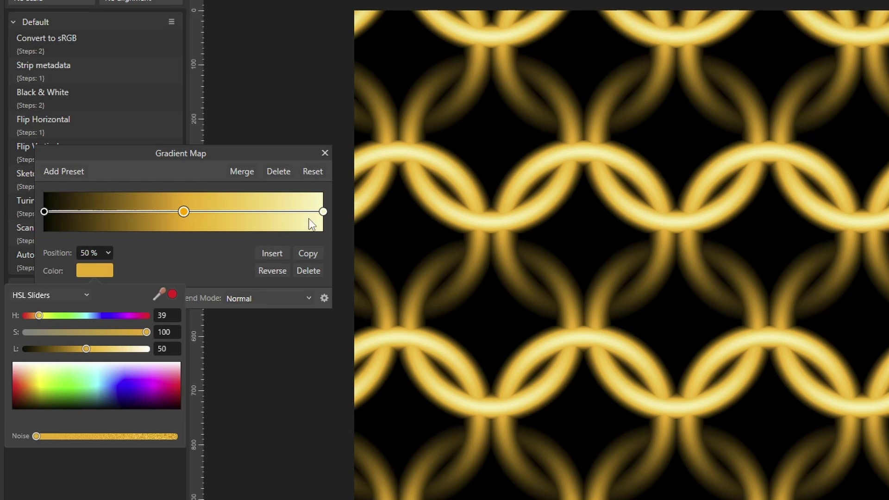
Step: Add two stops on the light side at about 80% and 73%, and three on the dark side at about 39%, 31% and 20%
click(263, 212)
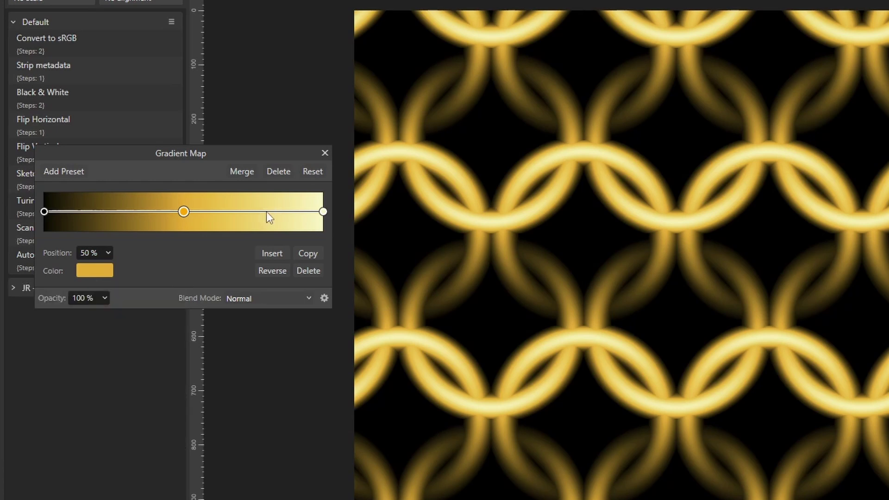
click(267, 212)
click(249, 212)
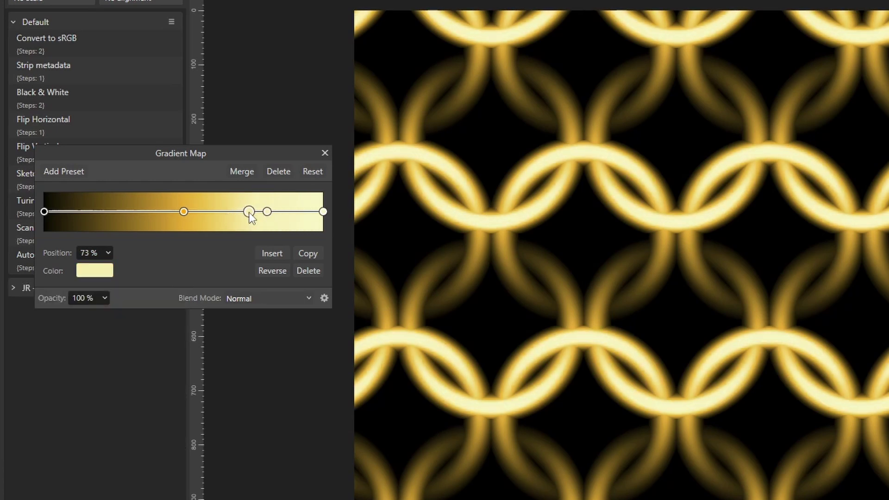
click(153, 211)
click(130, 212)
click(99, 212)
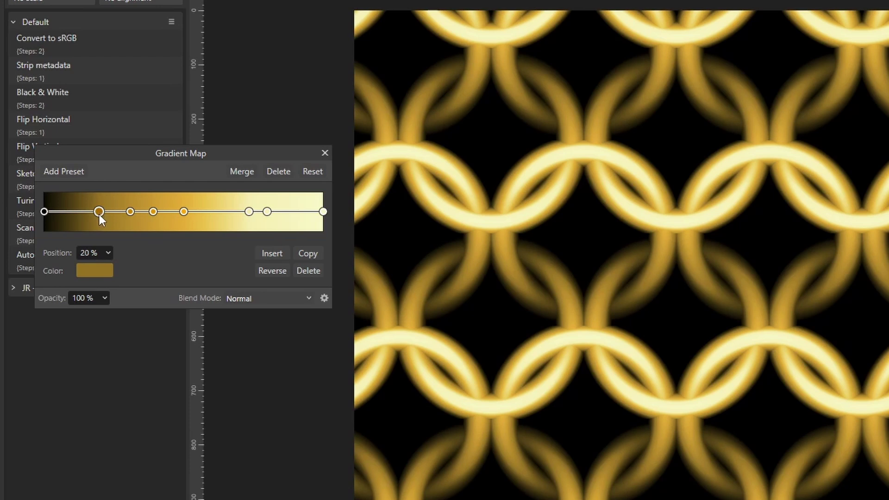
Step: Shift the 20% stop slightly toward black, move the next stop to 25%, and darken that one to lightness 14
mouse_move(99, 212)
mouse_down()
mouse_move(91, 212)
mouse_move(114, 212)
mouse_up()
click(130, 212)
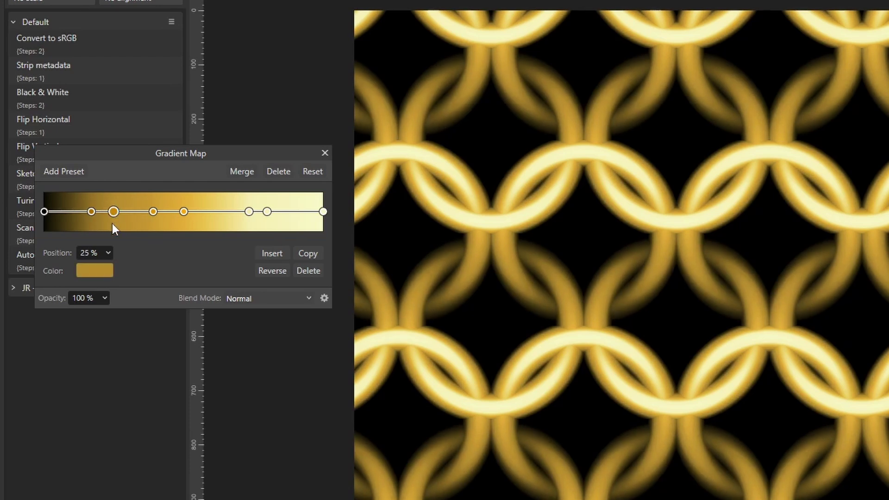
click(104, 267)
drag(79, 348, 43, 349)
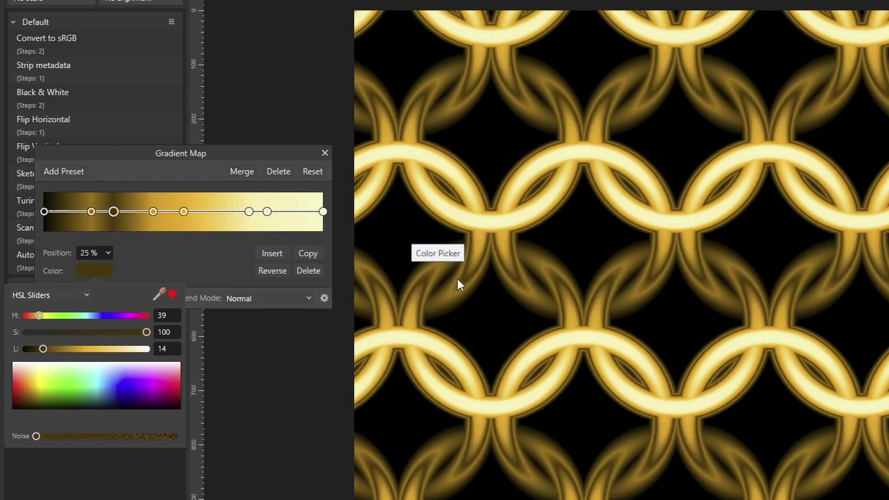
Step: Move the next gold stop to about 33% and add a highlight stop at 41% with lightness 75
click(153, 213)
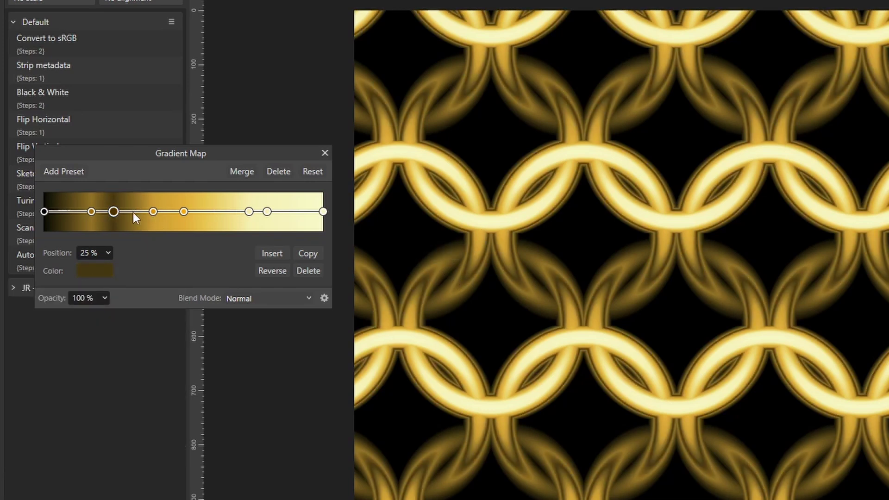
click(152, 212)
drag(153, 212, 140, 212)
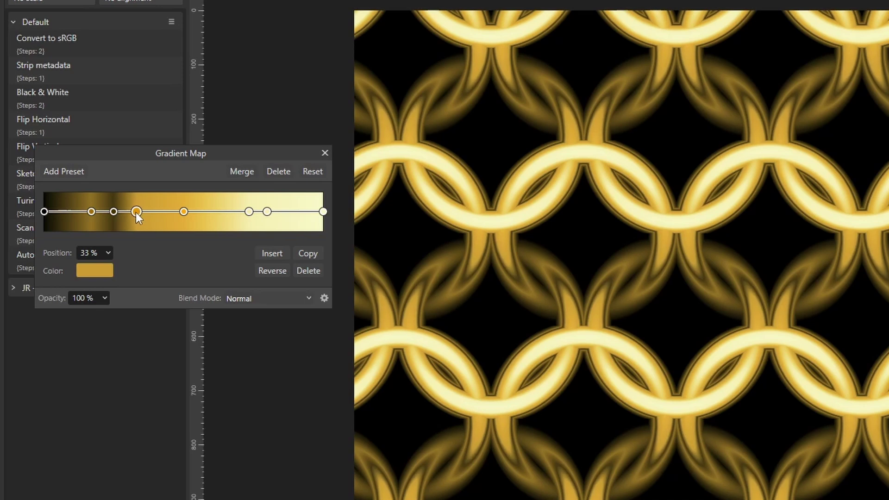
click(159, 211)
click(101, 271)
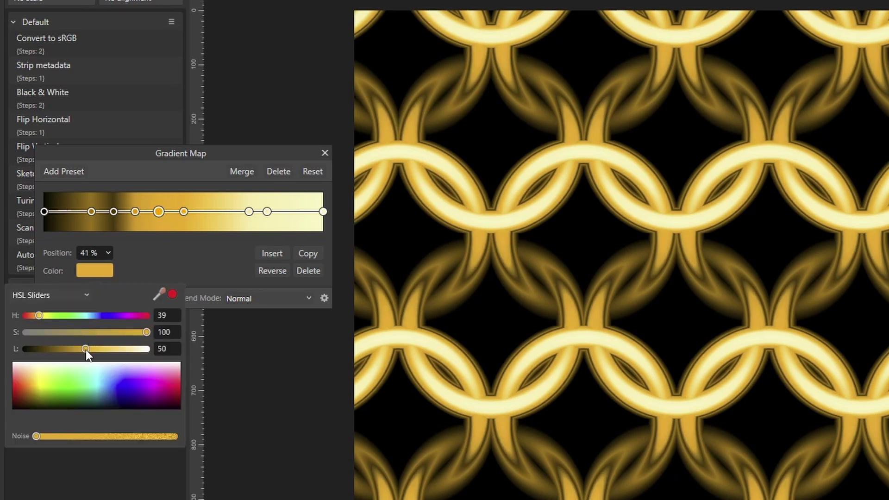
drag(85, 349, 116, 349)
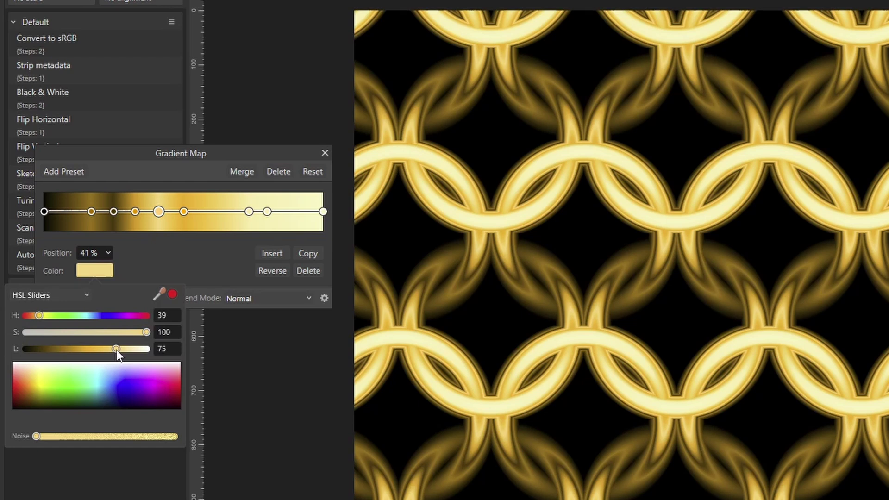
Step: Add a stop at 63%, darken it to a deeper gold, and nest the Gradient Map adjustment inside the ring texture layer
click(210, 212)
click(220, 212)
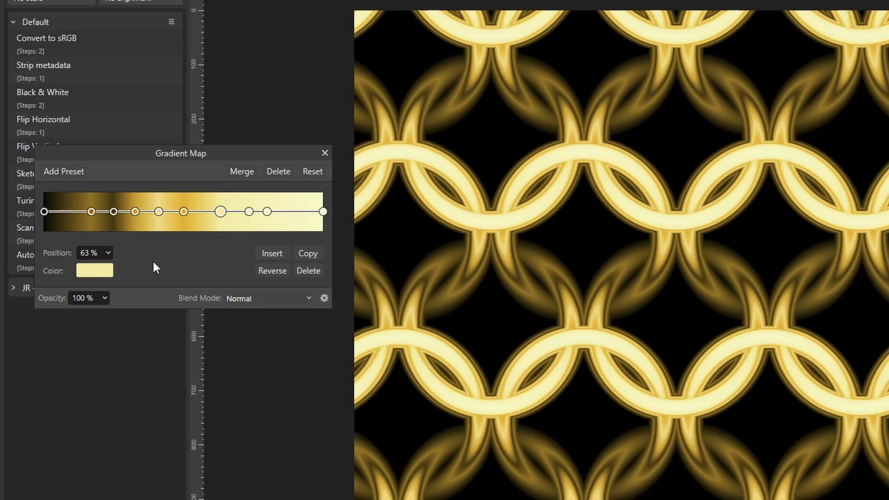
click(101, 273)
drag(124, 349, 79, 349)
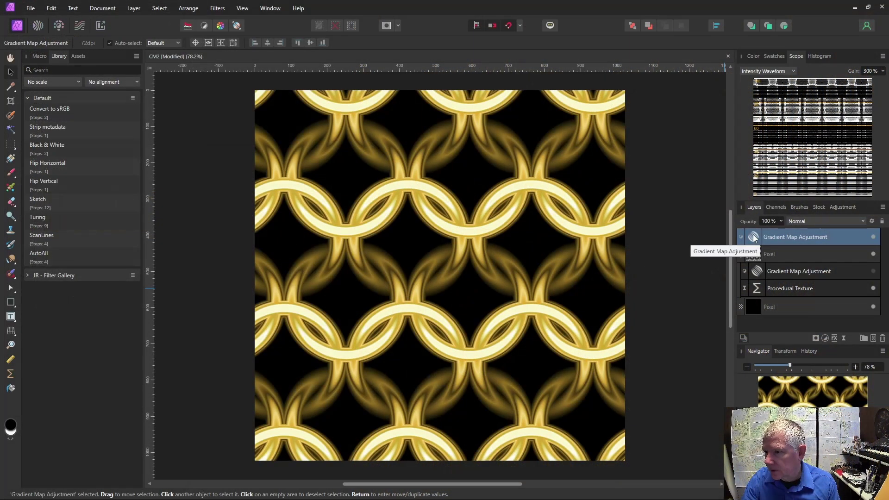
drag(754, 237, 754, 256)
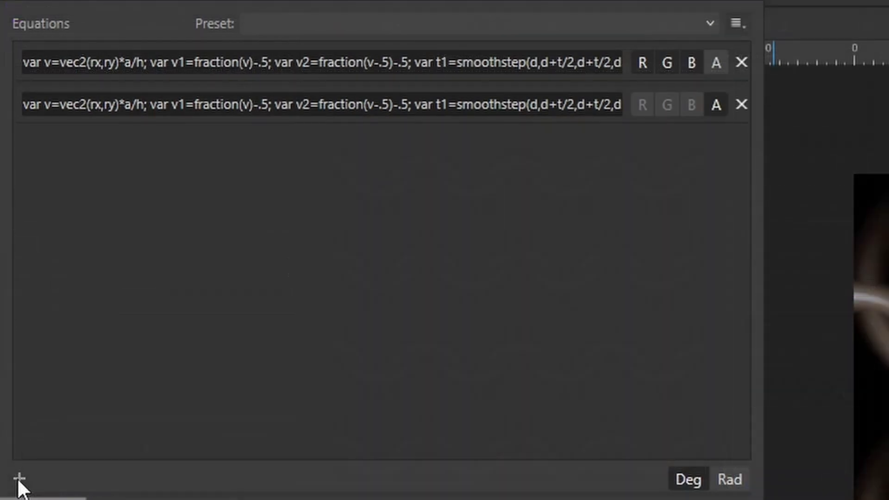
Step: Add a third equation to the Live Procedural Texture and enable only its R, G and B channels, switching off the first two equations' channels
click(20, 479)
click(716, 105)
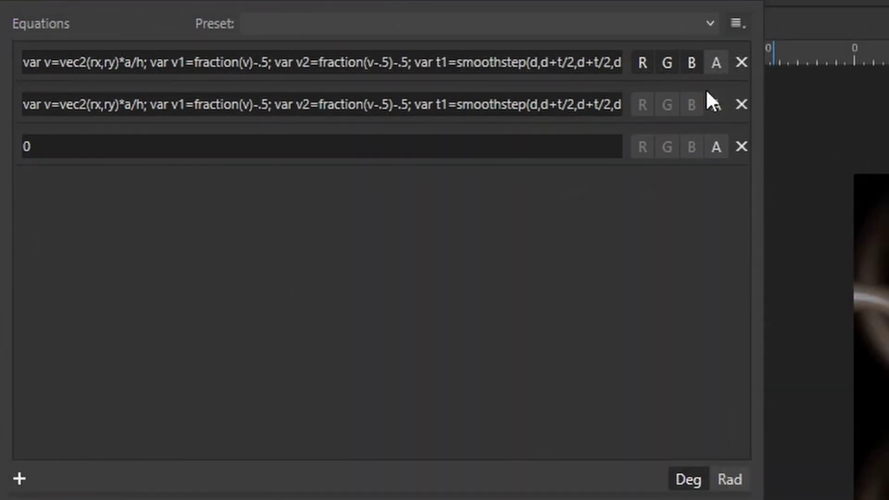
click(690, 61)
click(668, 62)
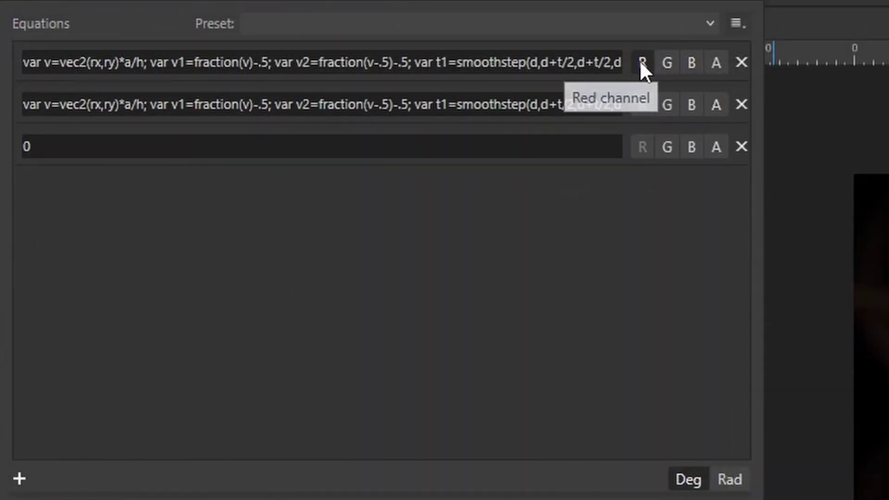
click(641, 61)
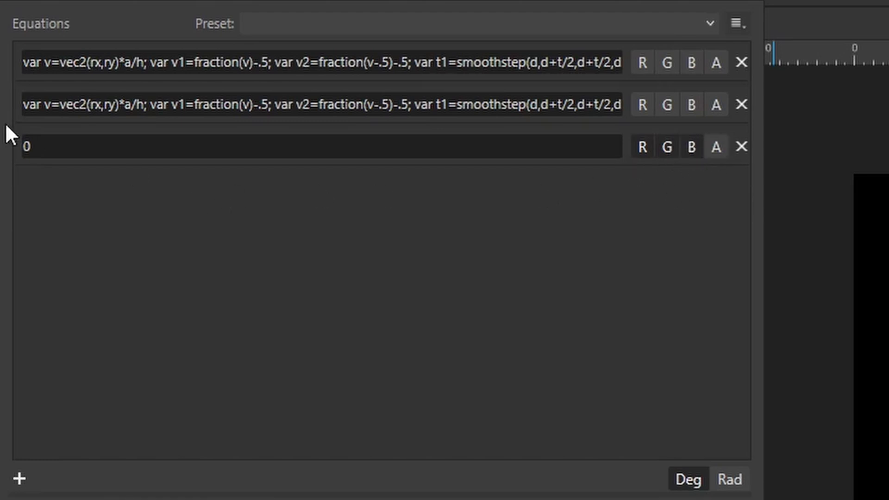
Step: Set the third equation to x/h and hide the visible Gradient Map adjustment above the procedural texture
click(47, 145)
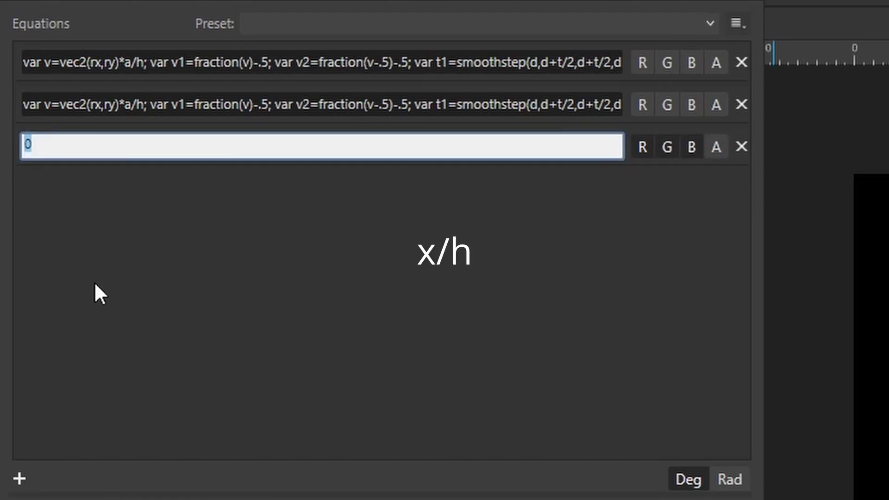
text(x/h)
key(Return)
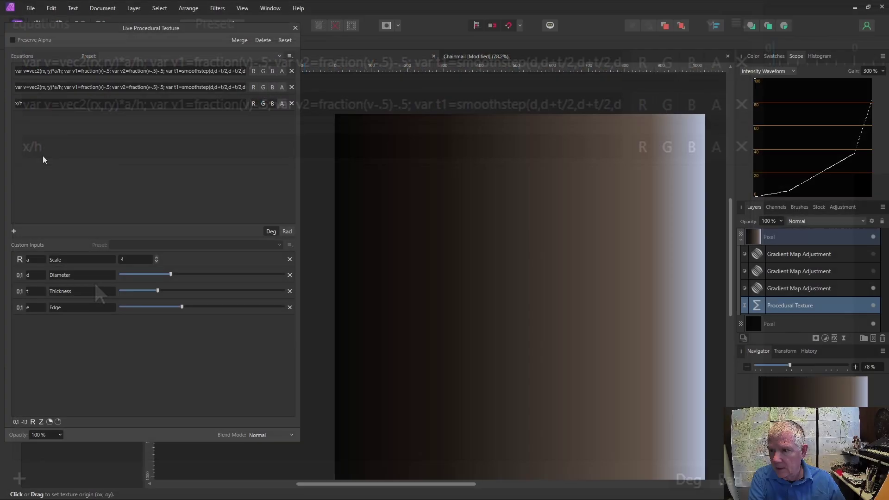
click(873, 288)
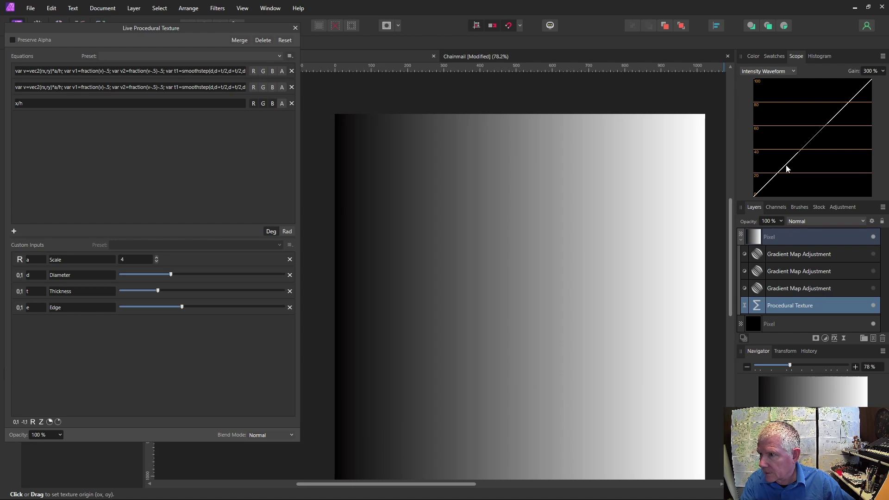
Step: Wrap the third equation in a smoothstep function so it reads smoothstep(0,.5,.5,1,x/h)
click(19, 104)
click(18, 107)
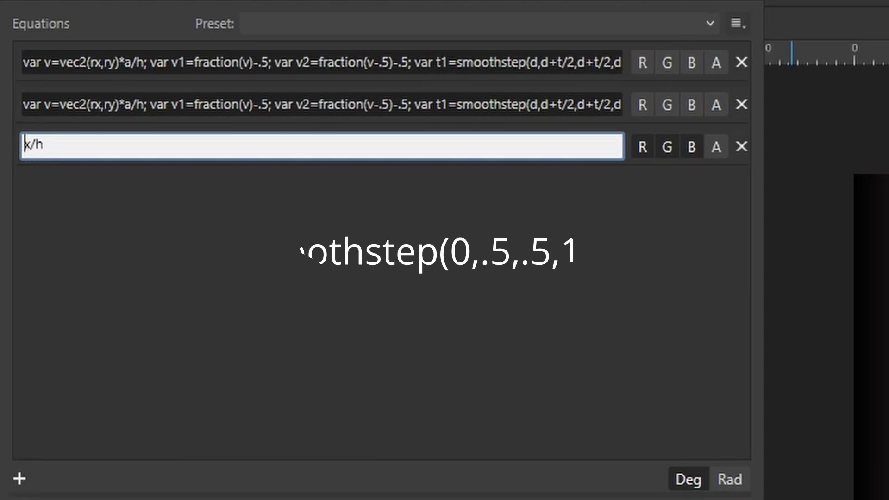
text(smoothste)
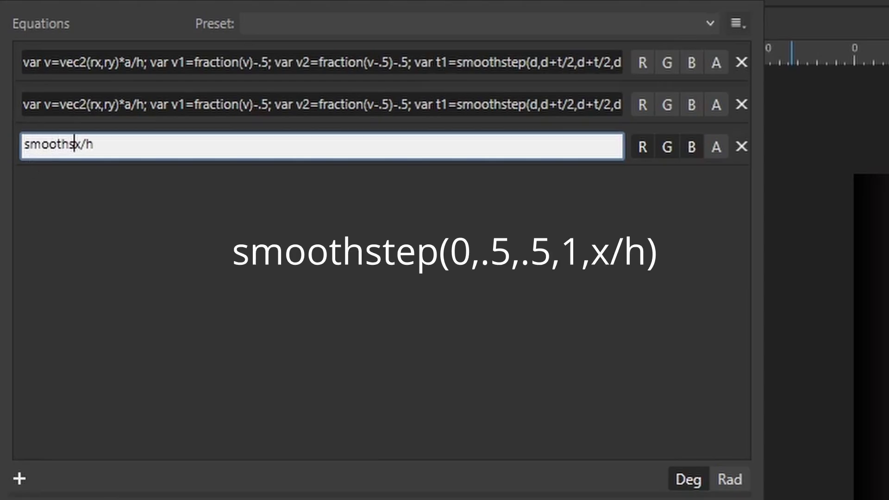
text(p(0,)
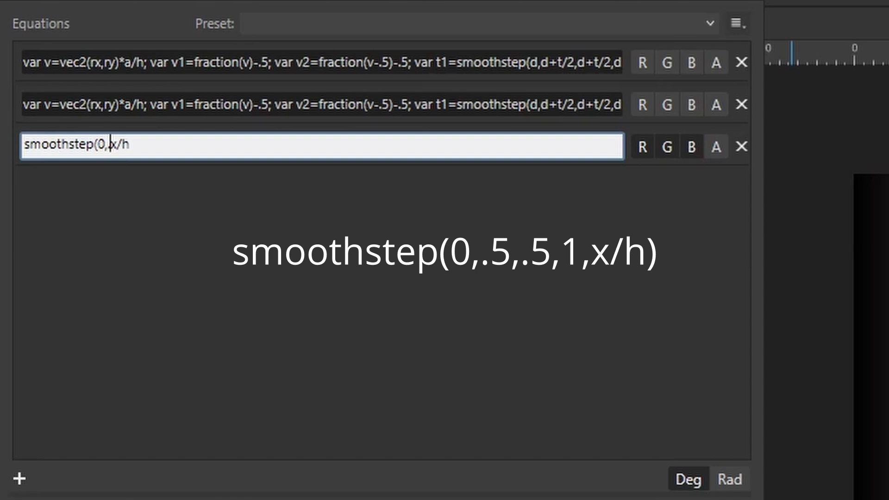
text(.5,.5,1,)
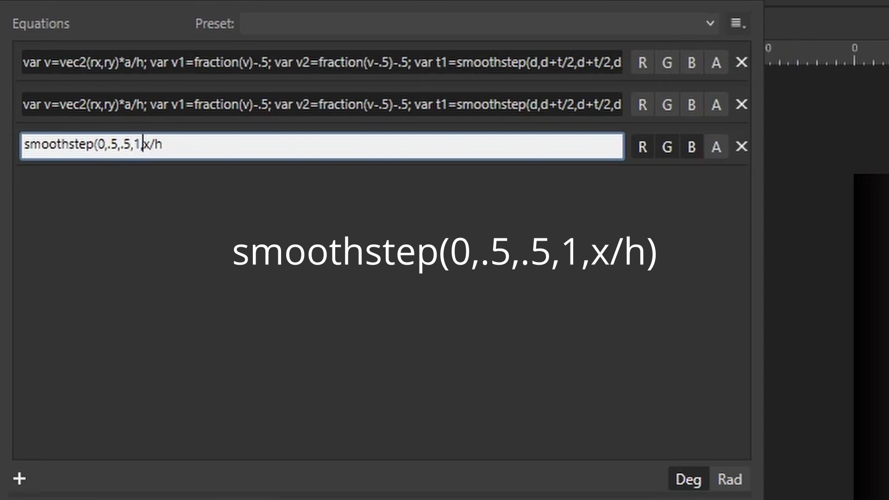
key(Return)
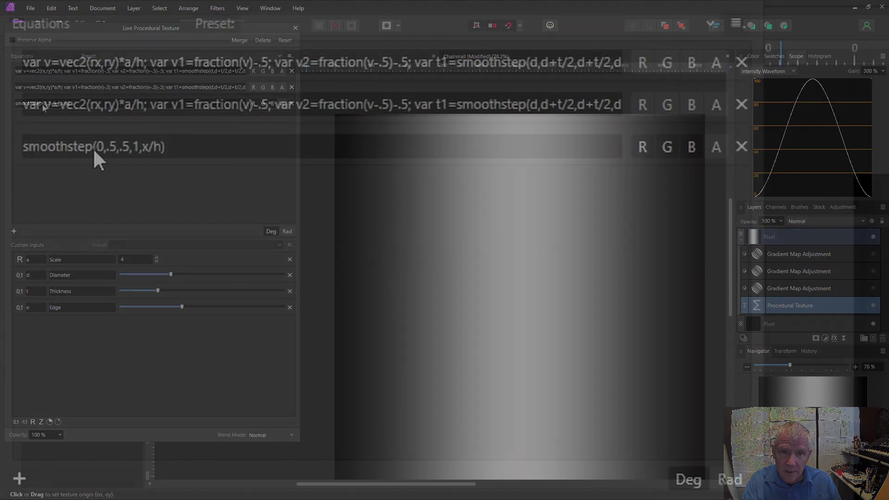
Step: Change the function in the third equation to smoothstepcs, keeping the arguments 0,.5,.5,1,x/h
click(42, 104)
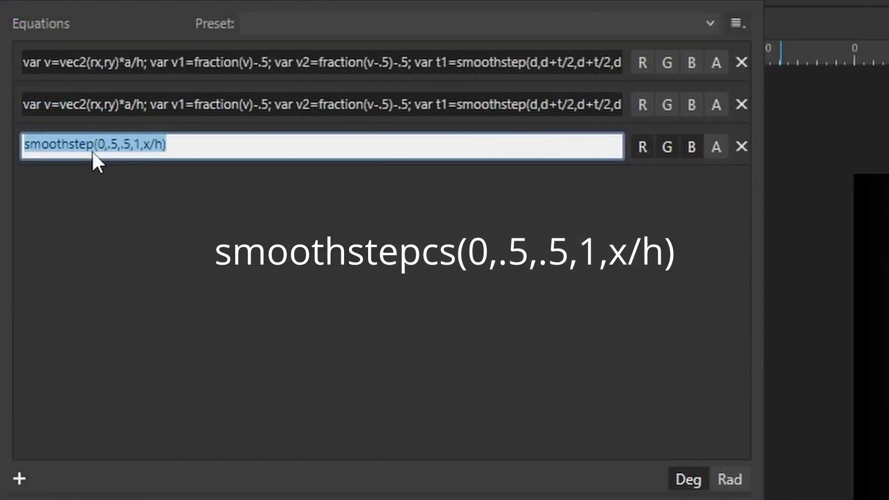
click(42, 105)
text(cs)
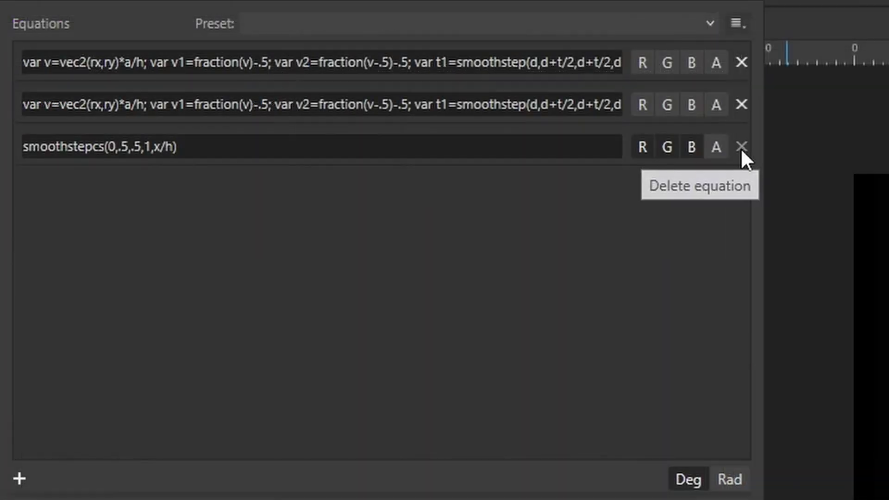
Step: Delete the third equation, then enable R, G and B for the first equation and A for the second
click(291, 104)
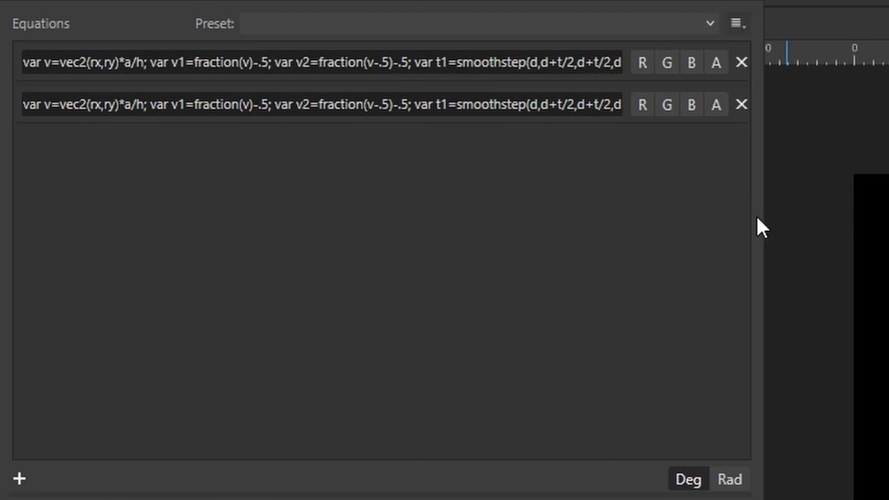
click(642, 57)
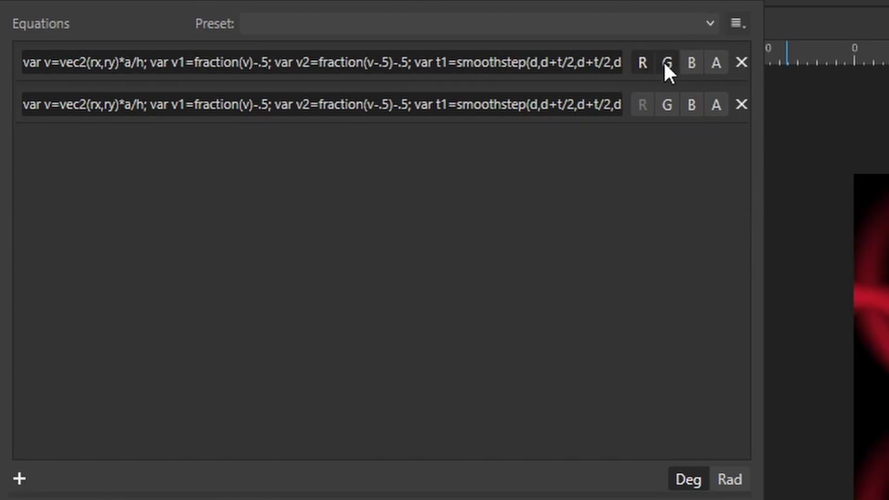
click(665, 62)
click(690, 63)
click(716, 106)
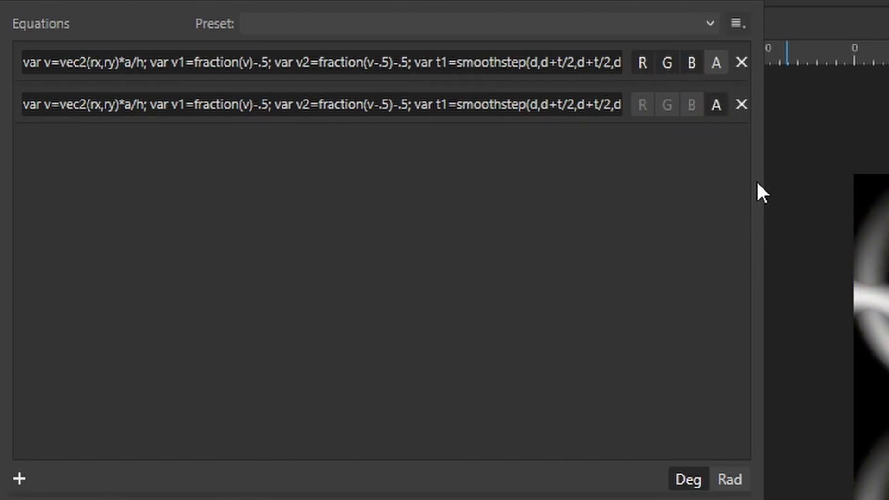
Step: Widen the Live Procedural Texture dialog and change smoothstep to smoothstepcs in the first equation's t1 and t2 definitions
drag(761, 185, 888, 186)
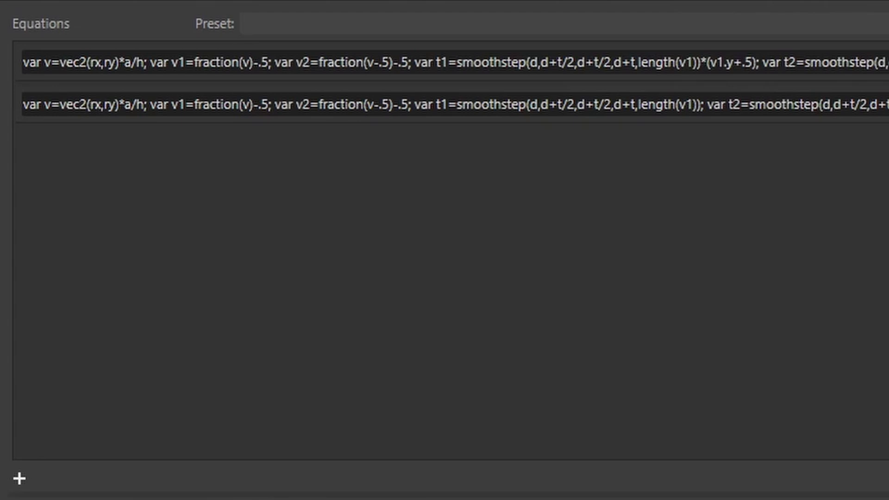
click(523, 62)
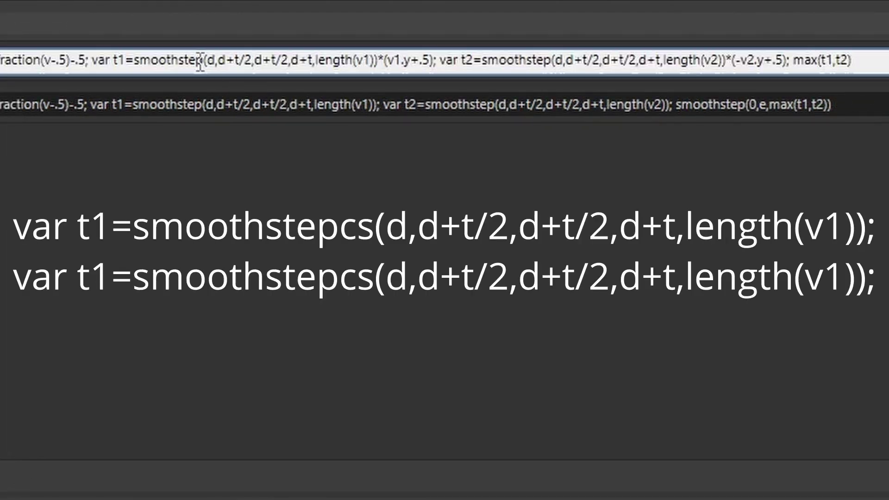
click(200, 60)
click(204, 62)
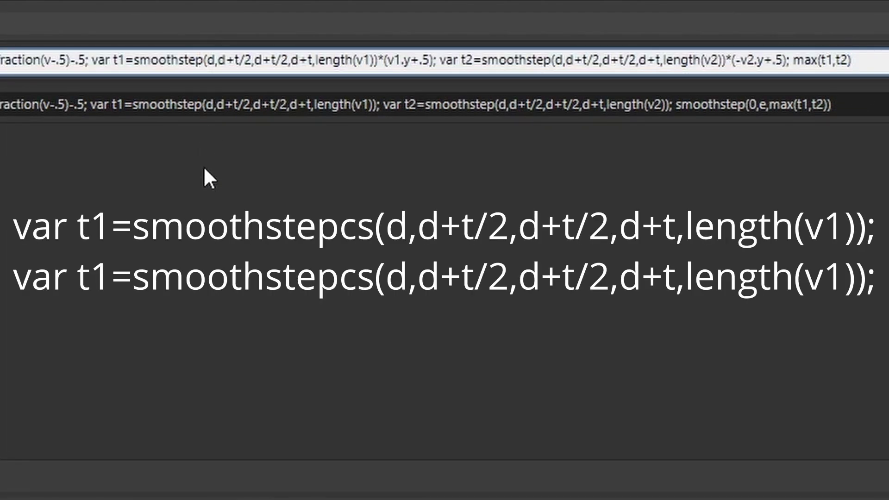
text(cs)
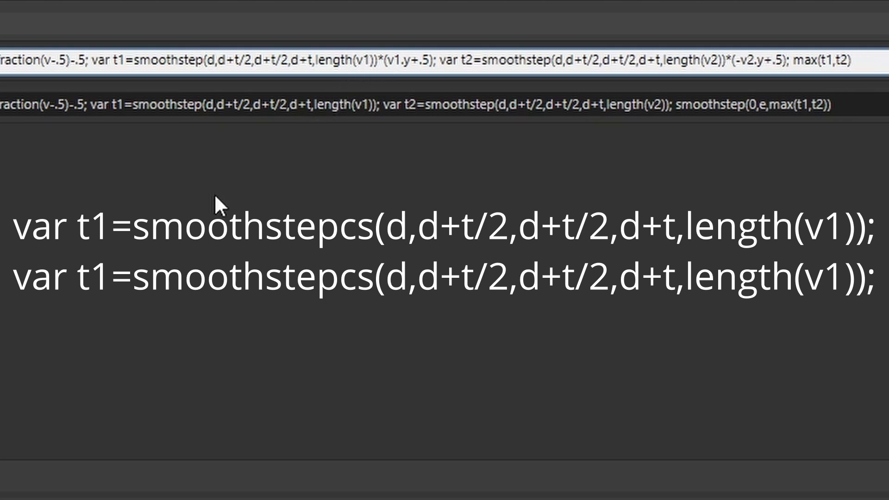
text(cs)
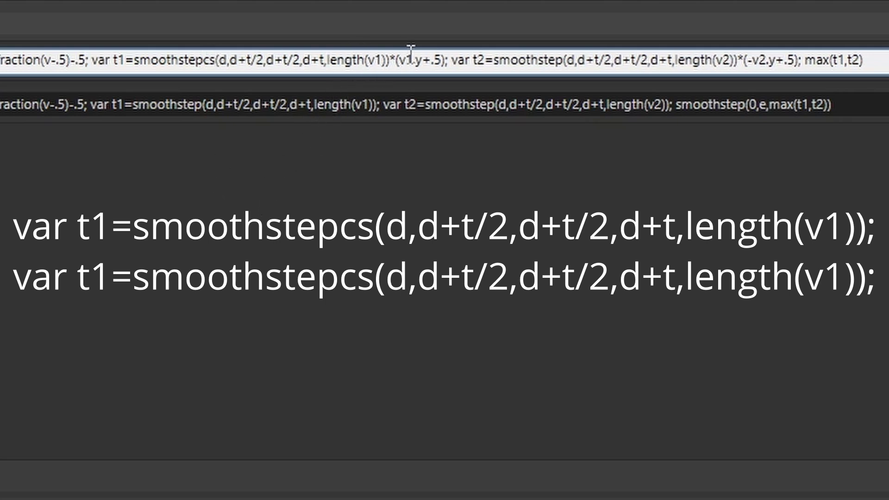
click(563, 60)
text(cs)
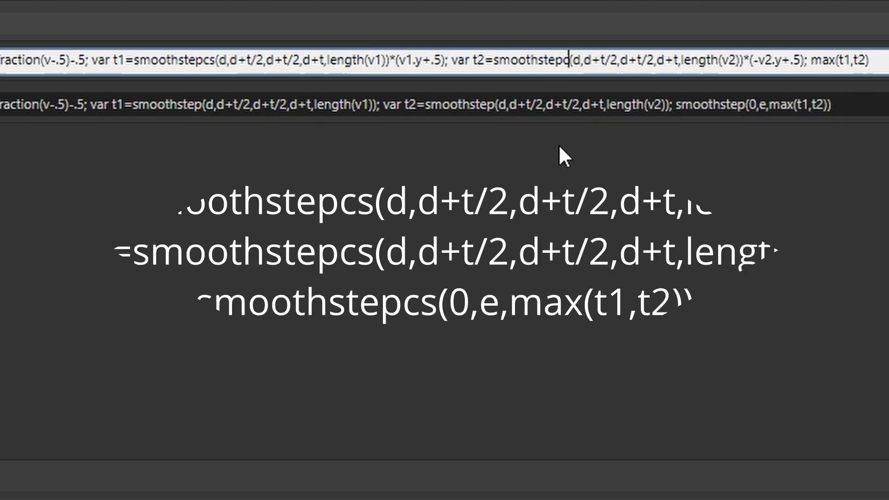
Step: Change all three smoothstep calls in the second equation to smoothstepcs, including the final edge function, and narrow the dialog to reveal the canvas
click(206, 110)
click(204, 108)
text(cs)
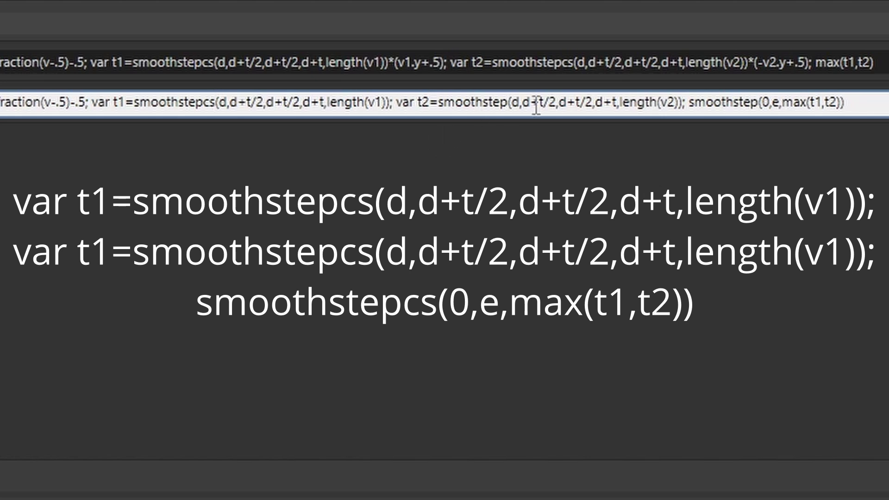
click(508, 101)
text(cs)
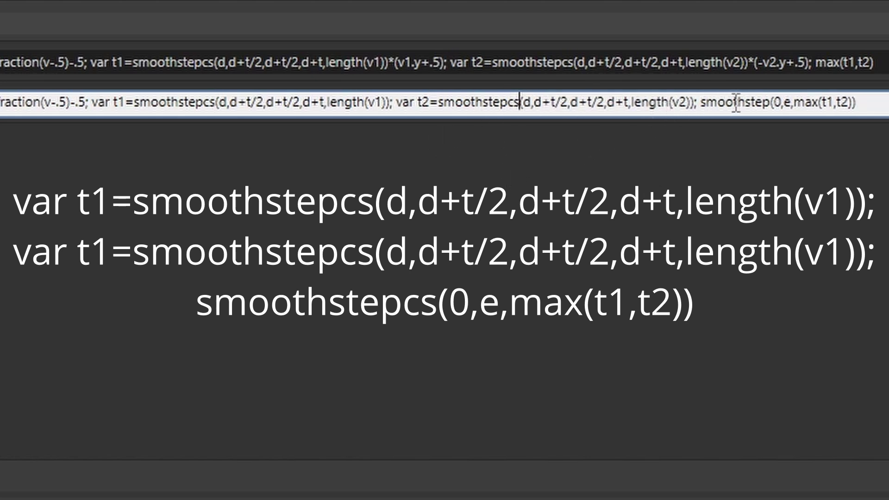
click(767, 102)
text(cs)
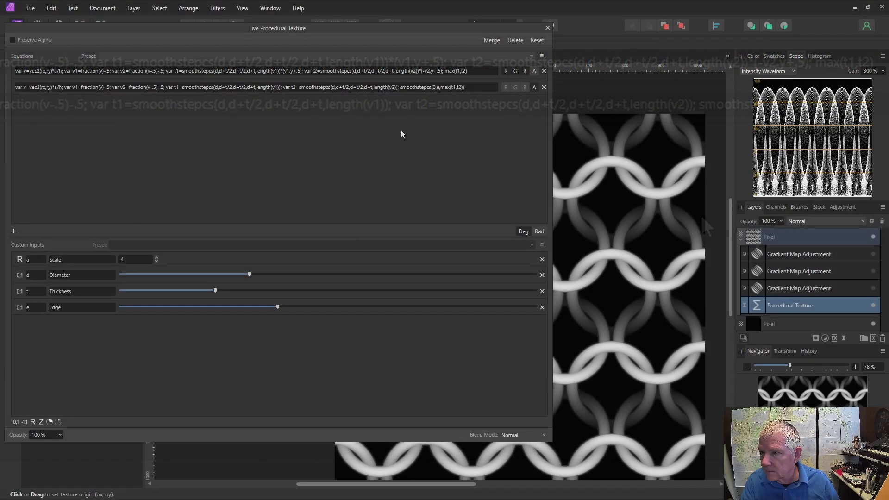
drag(551, 174, 254, 152)
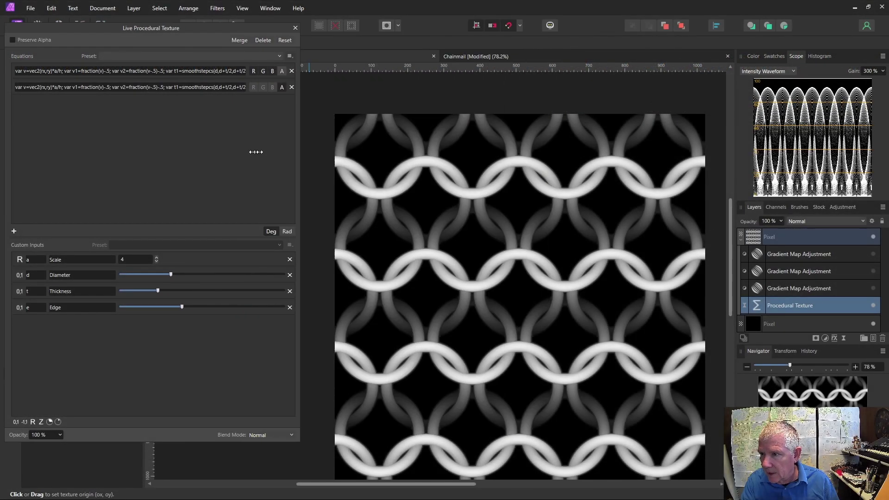